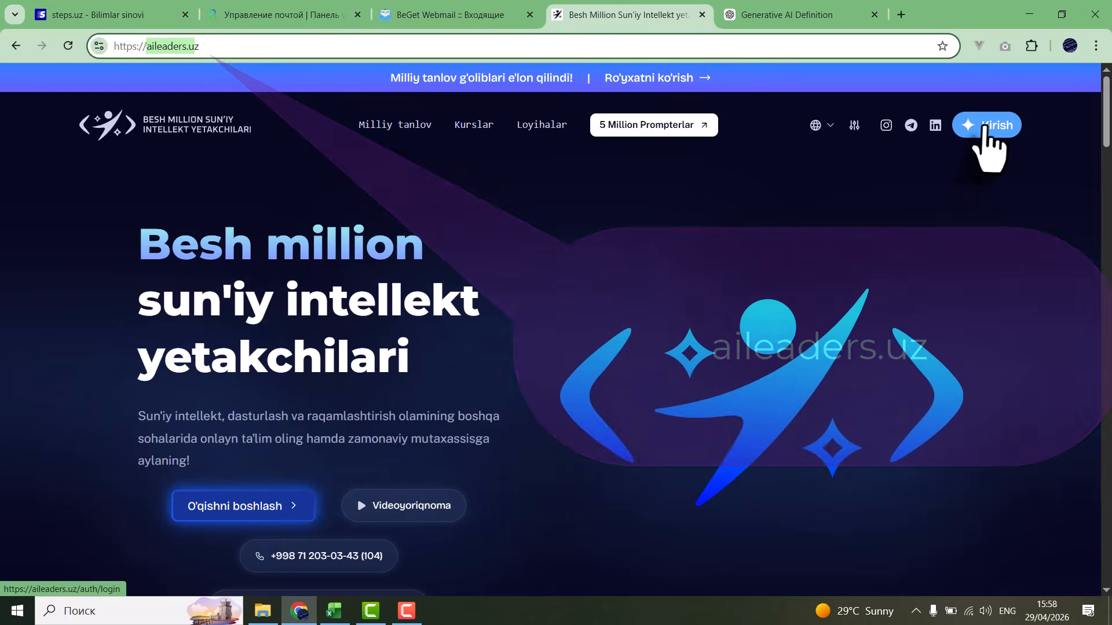
Open the account registration form and choose Guvohnoma as the identity document type.
click(984, 129)
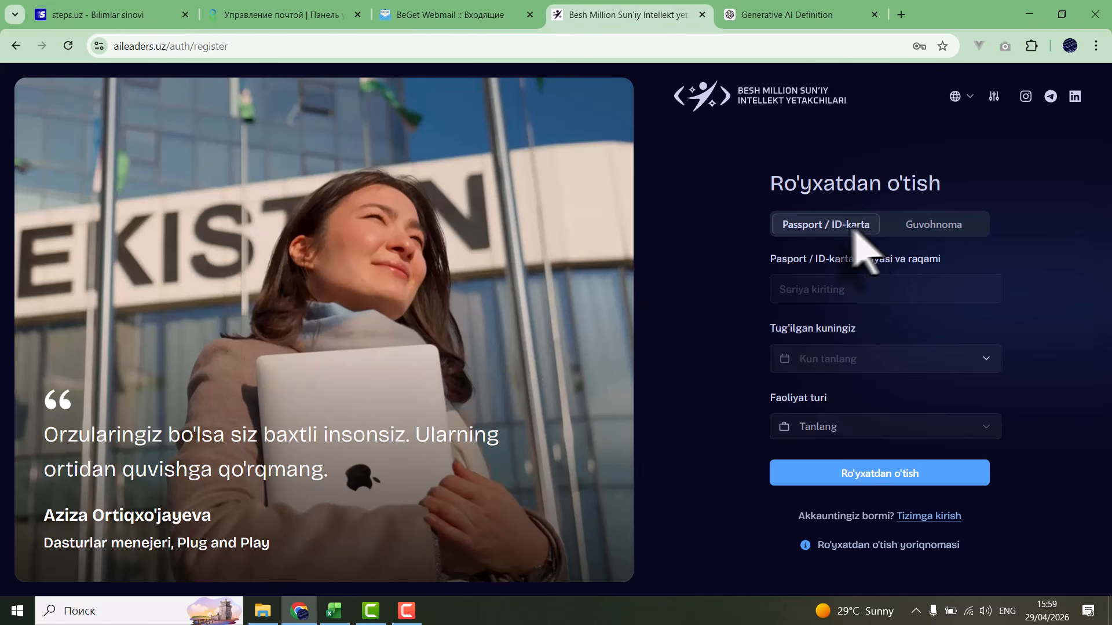
click(934, 226)
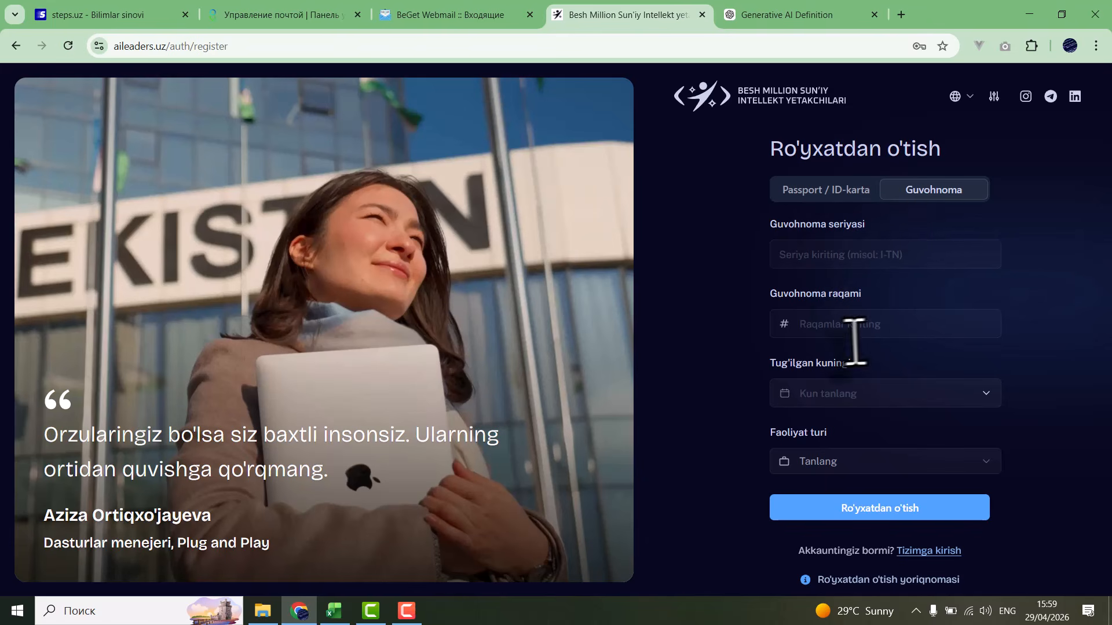
click(812, 191)
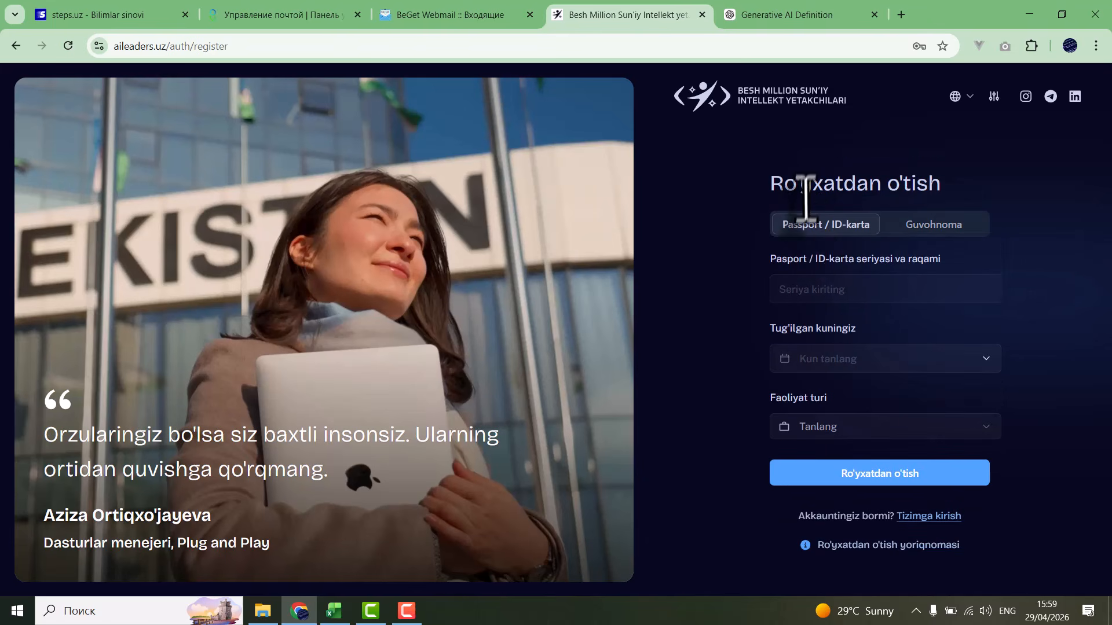
click(931, 226)
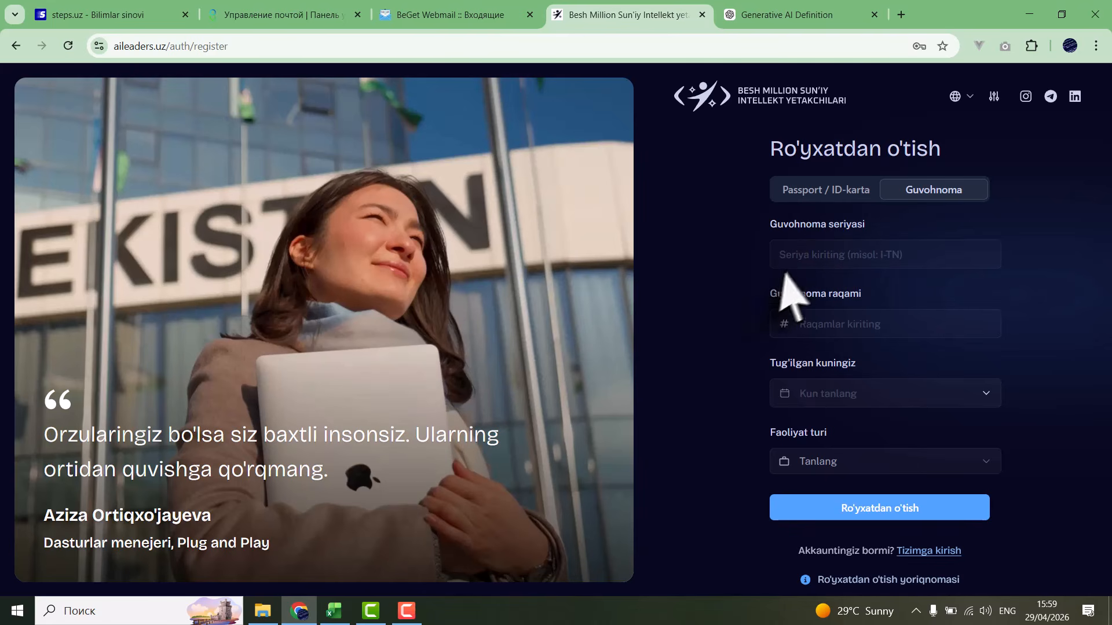
Fill in the certificate series and certificate number in the registration form.
click(804, 254)
key(Down)
key(Return)
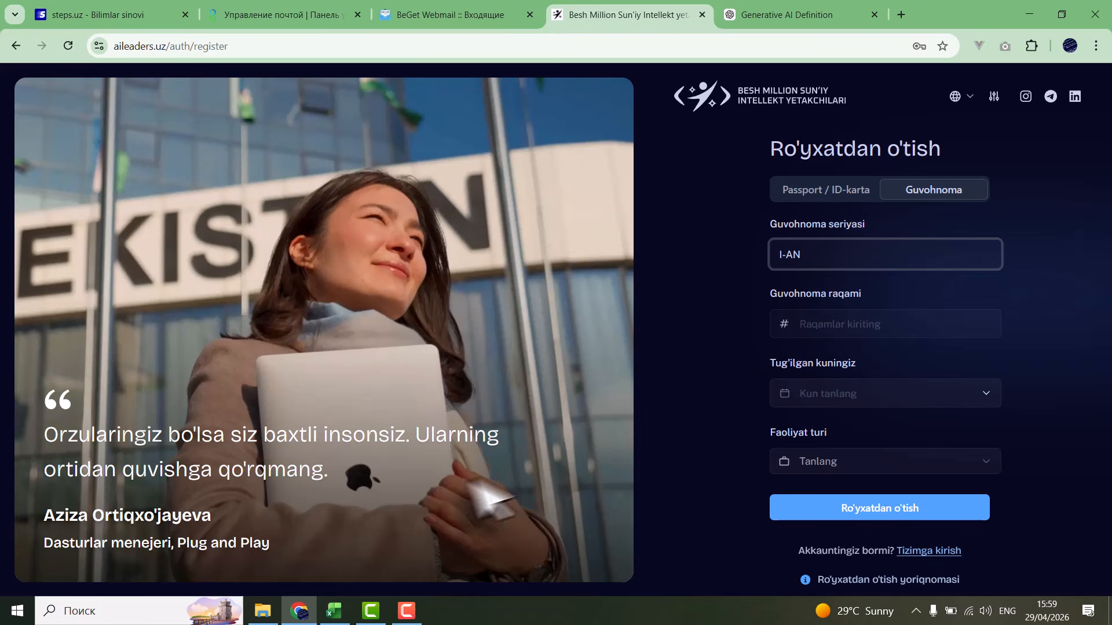
click(809, 322)
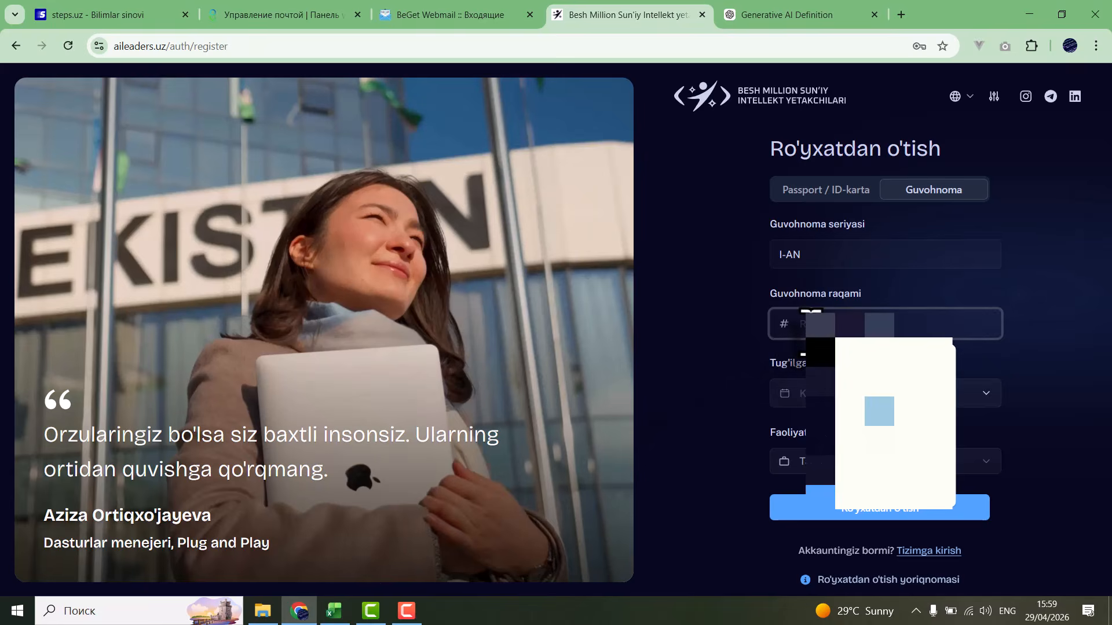
text(2)
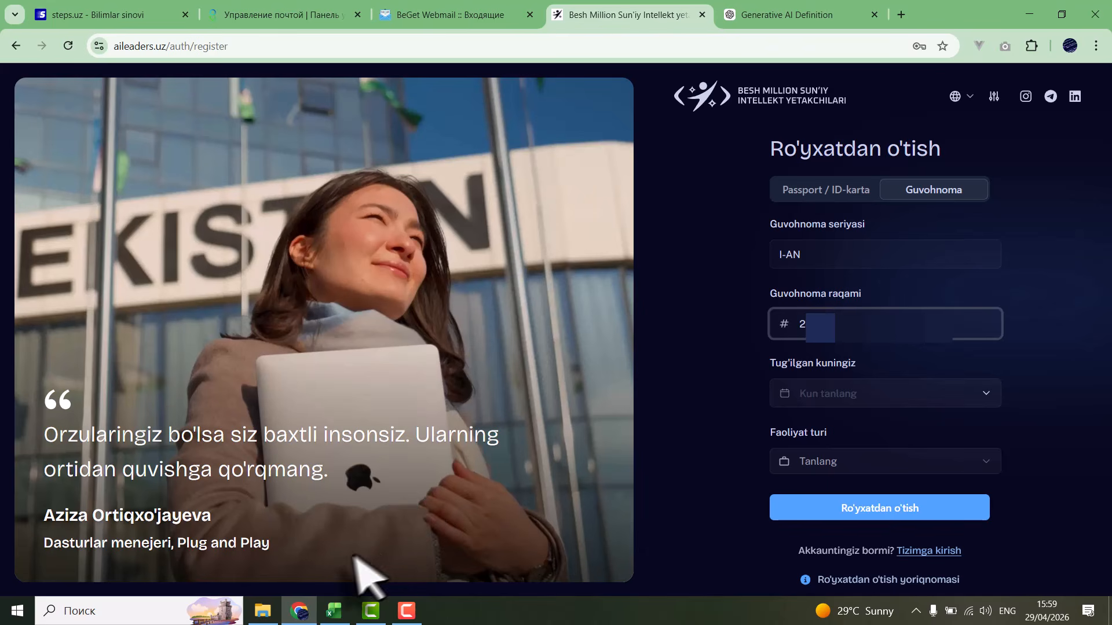
Set the date of birth by choosing its year, month and day in the calendar.
click(983, 393)
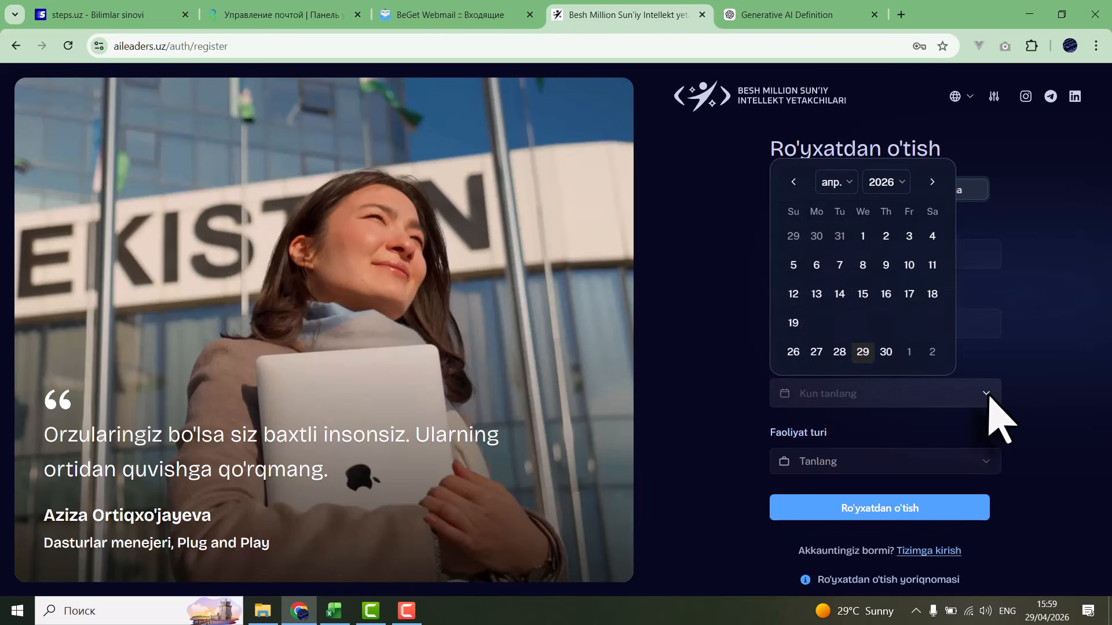
click(901, 182)
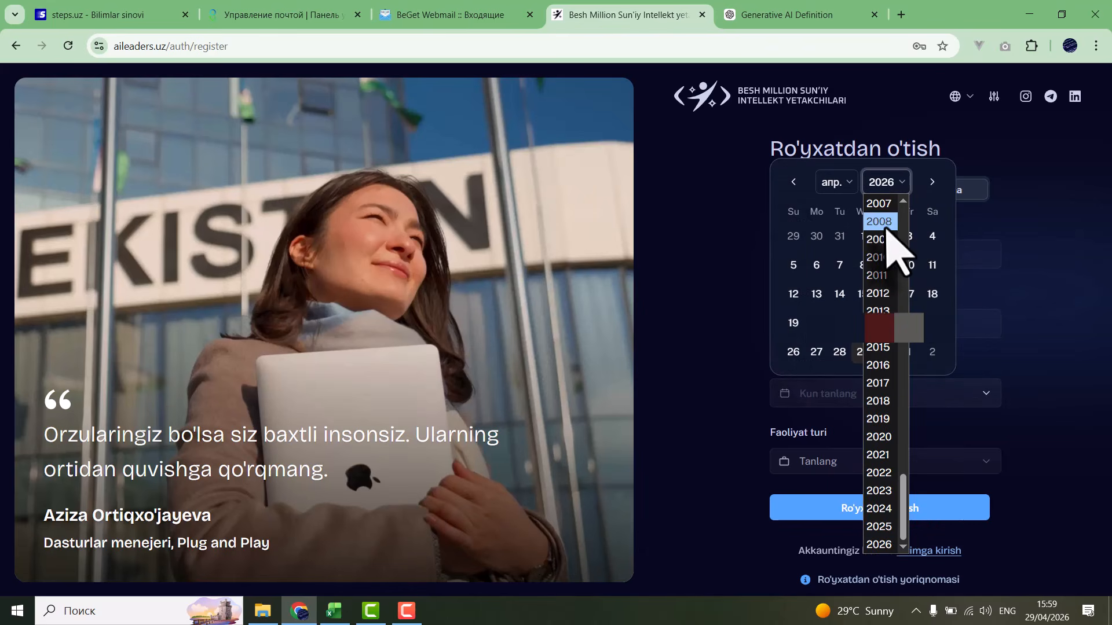
click(884, 226)
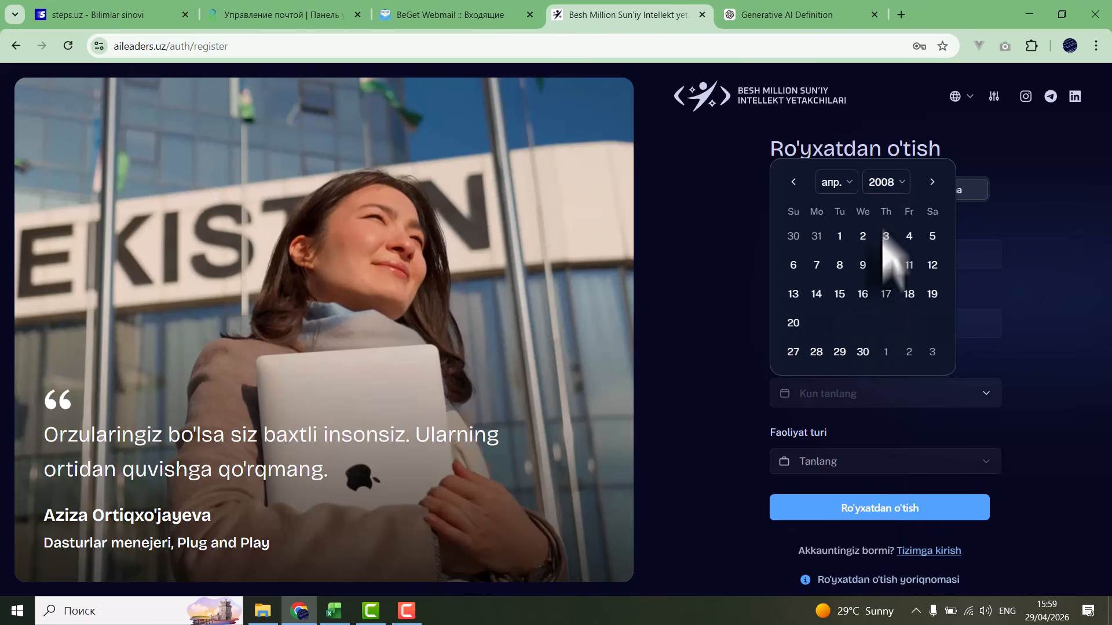
click(852, 184)
click(837, 383)
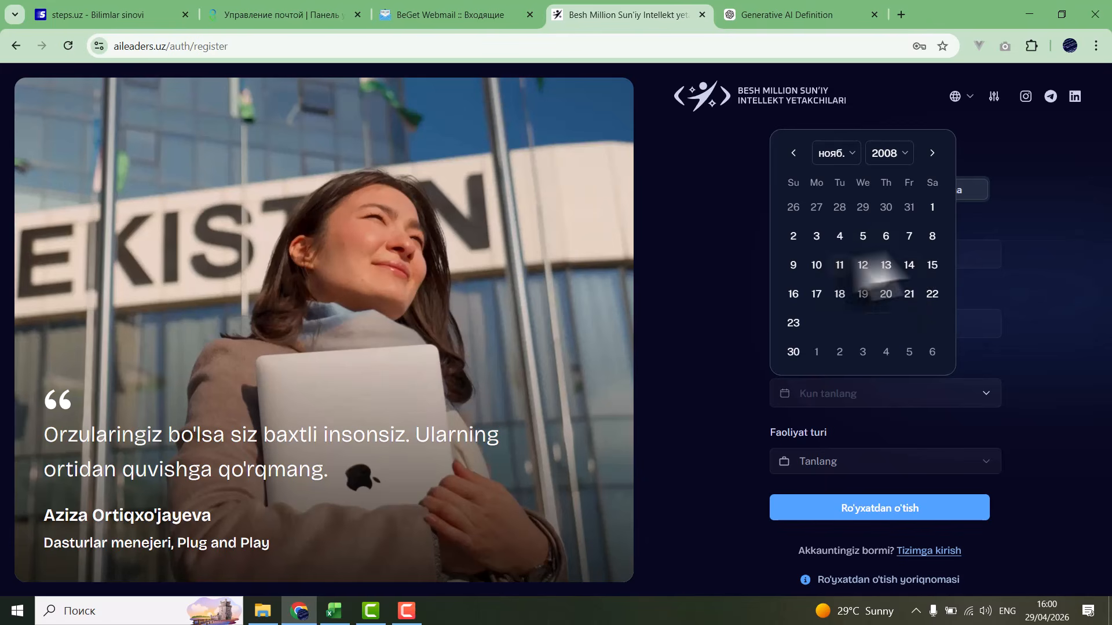
click(931, 237)
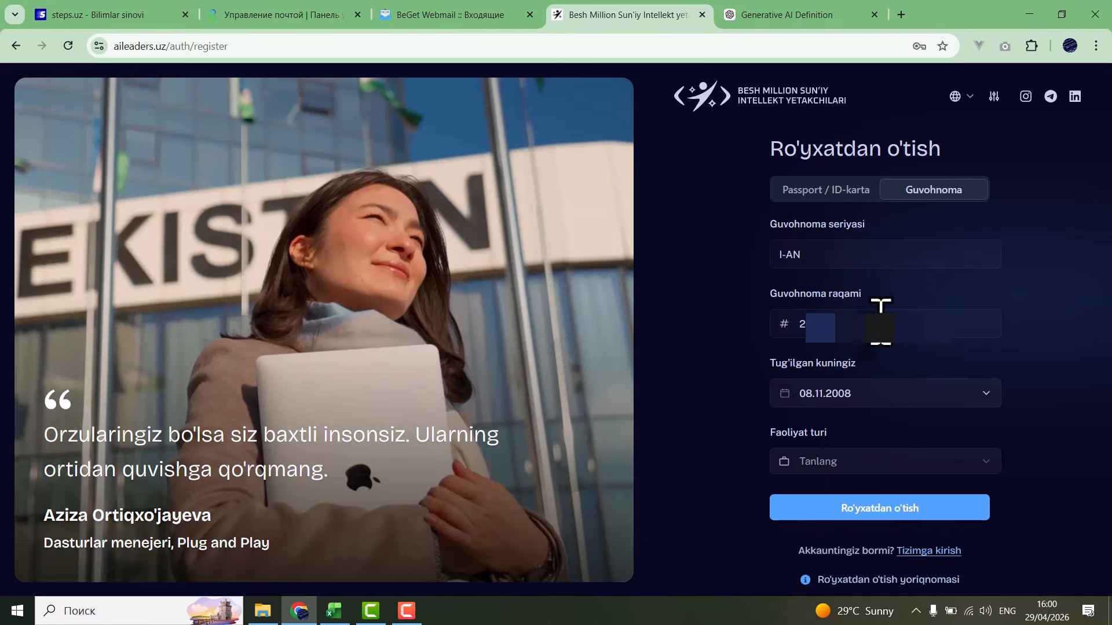
Set the activity type to Maktab and submit the registration form, accepting the personal data on the confirmation page.
click(842, 468)
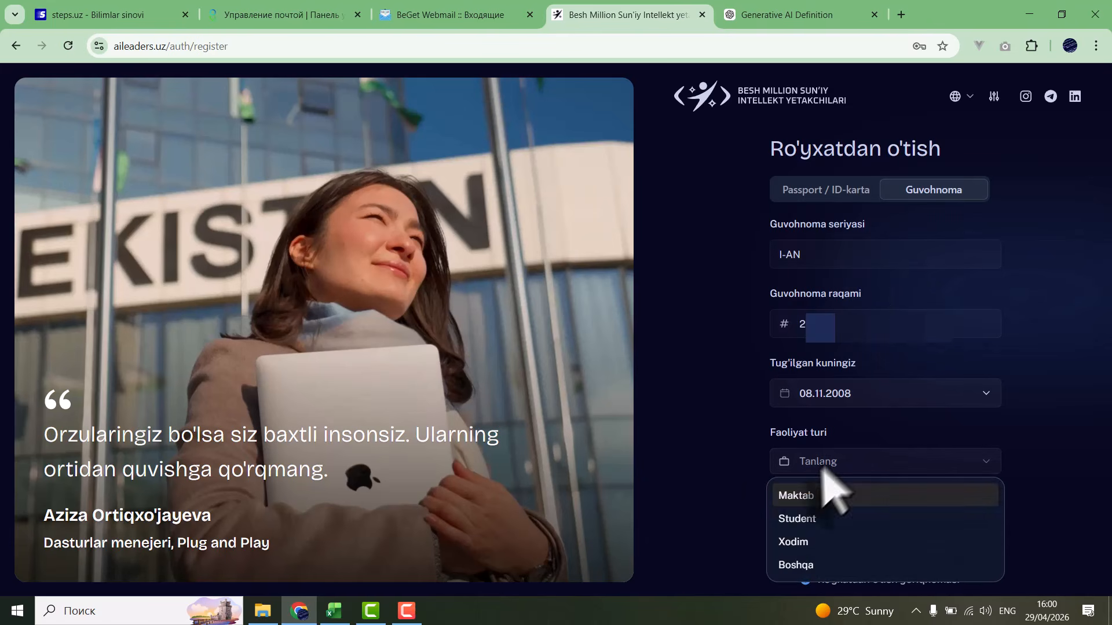
click(801, 495)
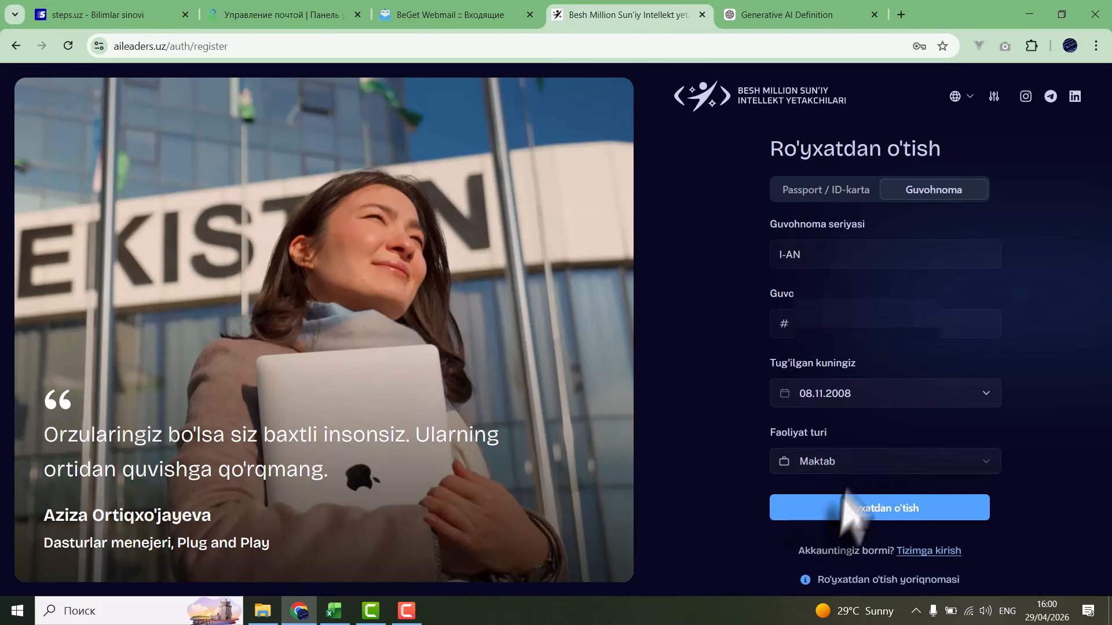
click(879, 509)
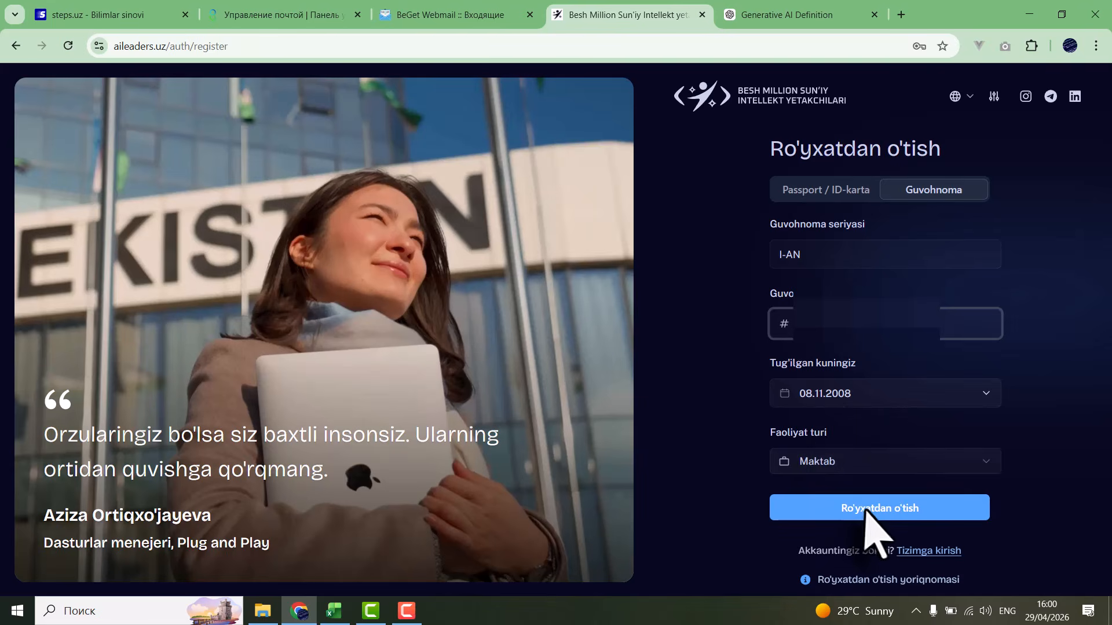
click(878, 507)
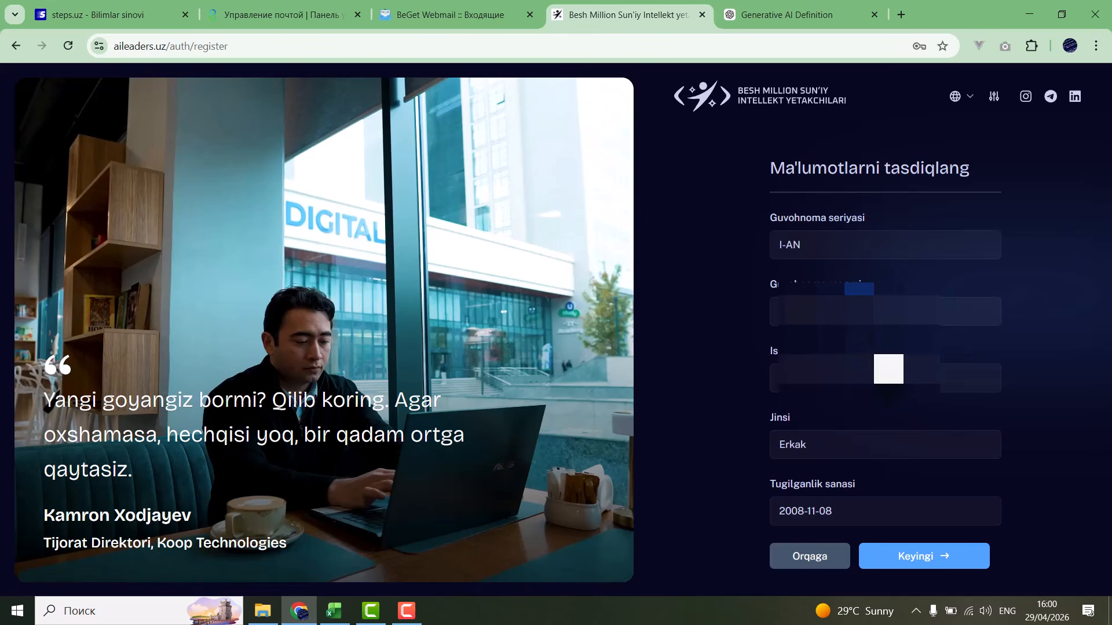
click(925, 557)
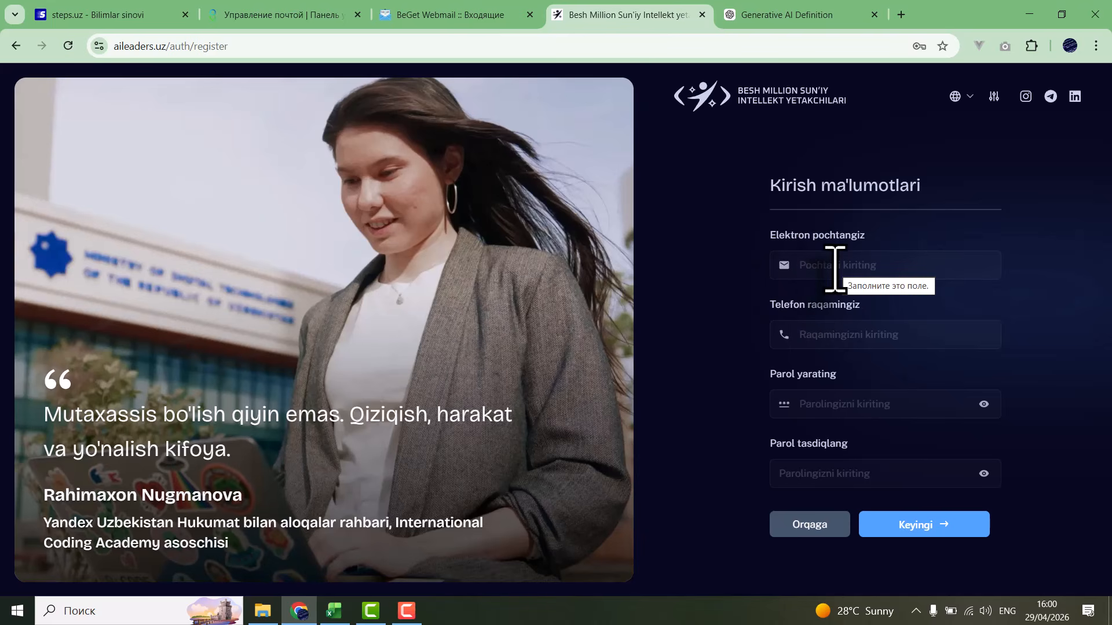
Fill in the account's e-mail address and phone number from the saved entries.
click(805, 270)
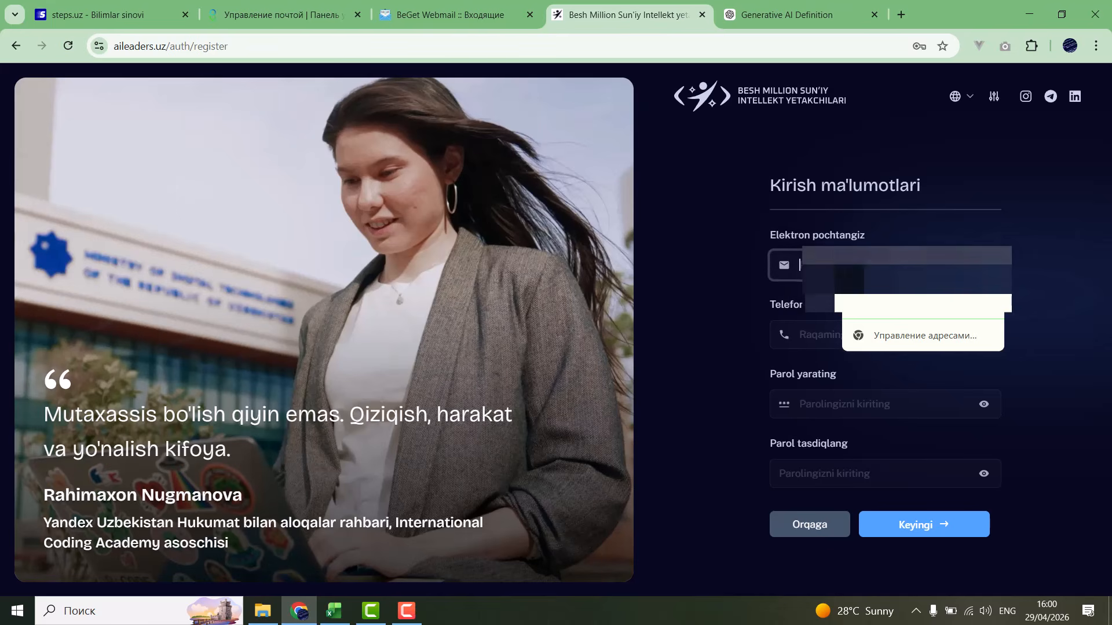
click(927, 278)
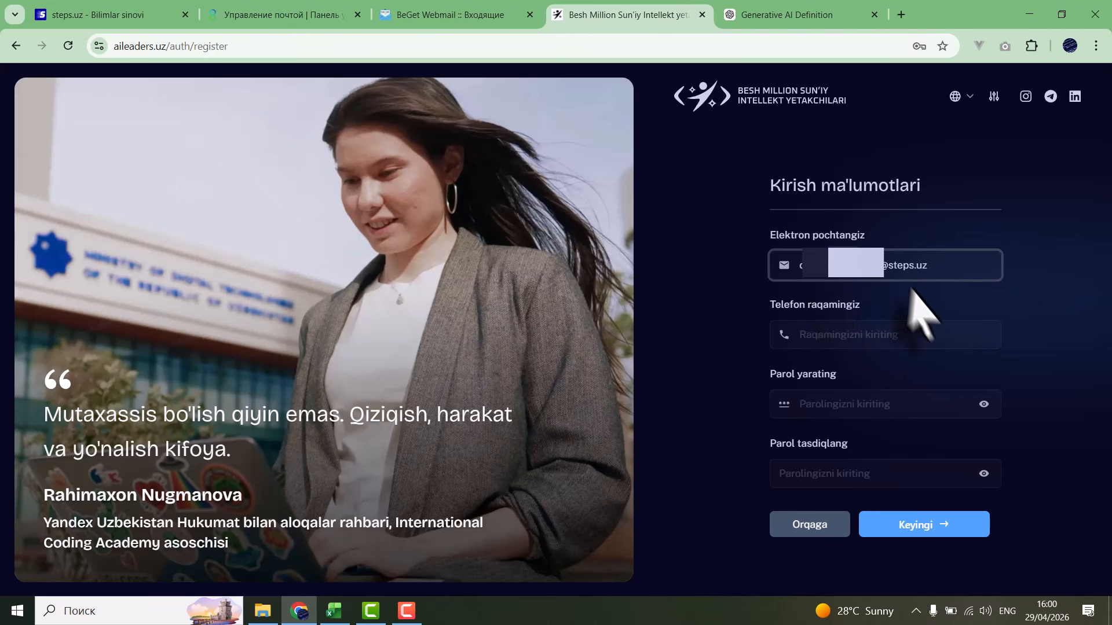
click(842, 336)
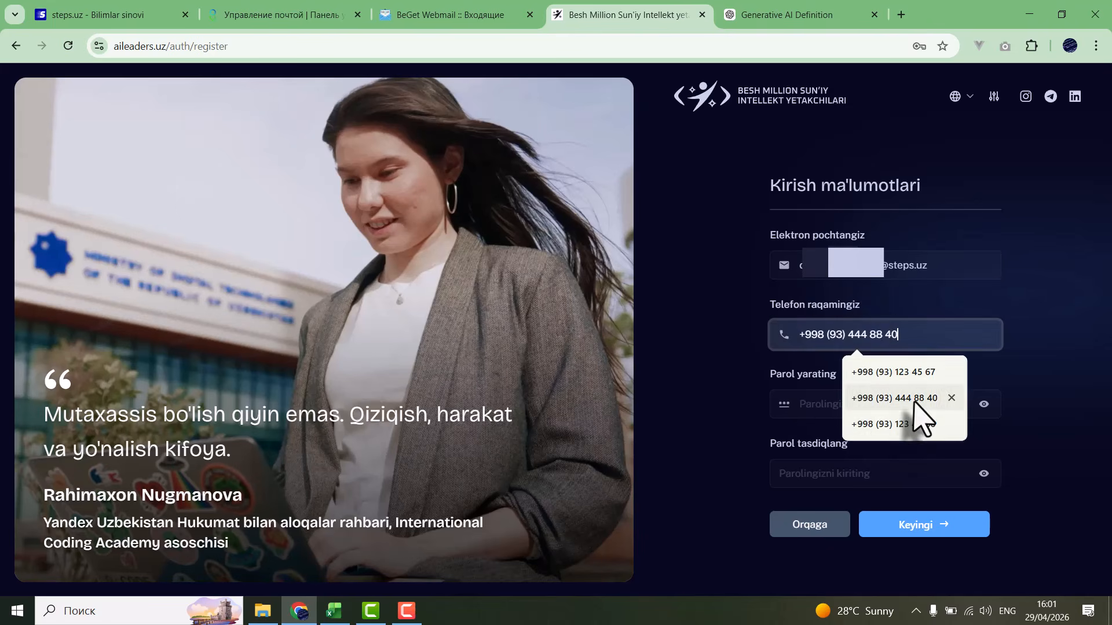
click(894, 398)
Paste the account password into both the password and confirmation fields and submit the login details.
click(844, 406)
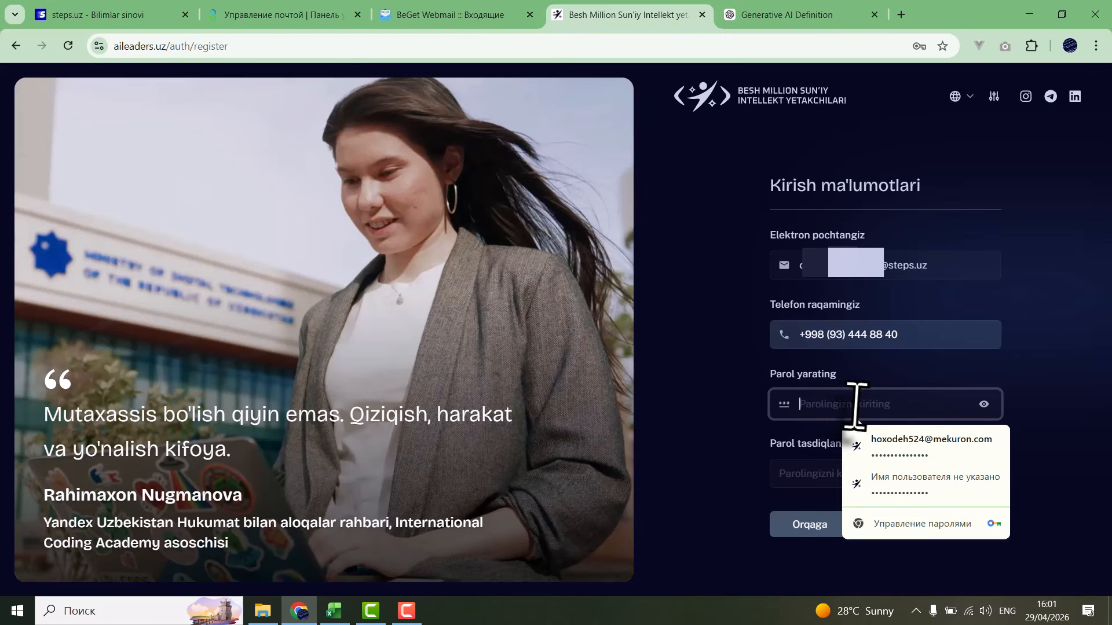
key(ctrl+v)
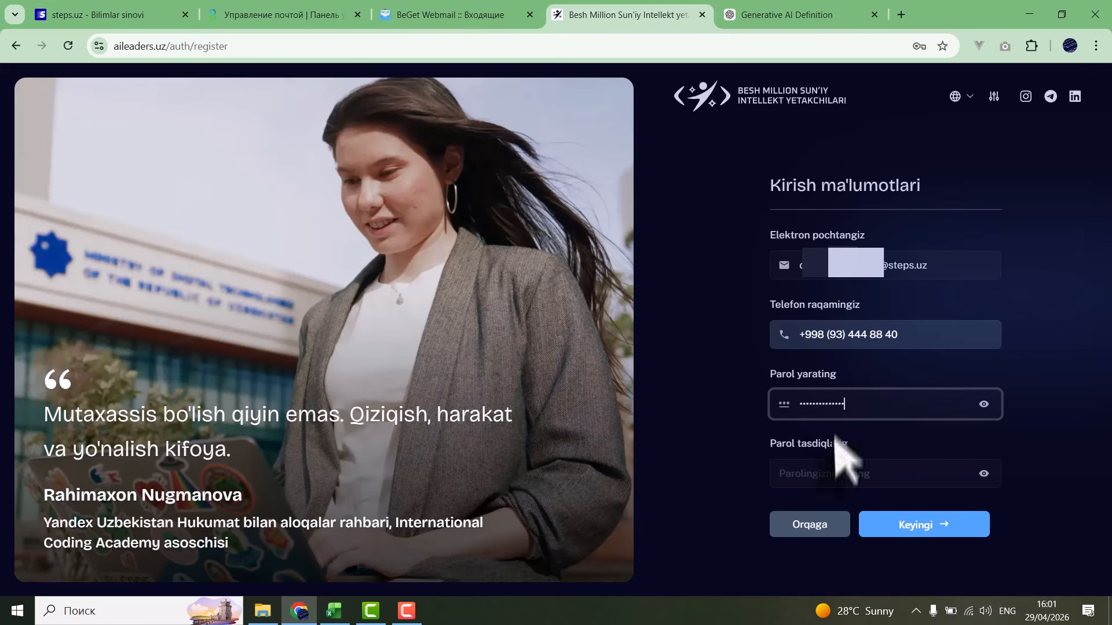
click(840, 473)
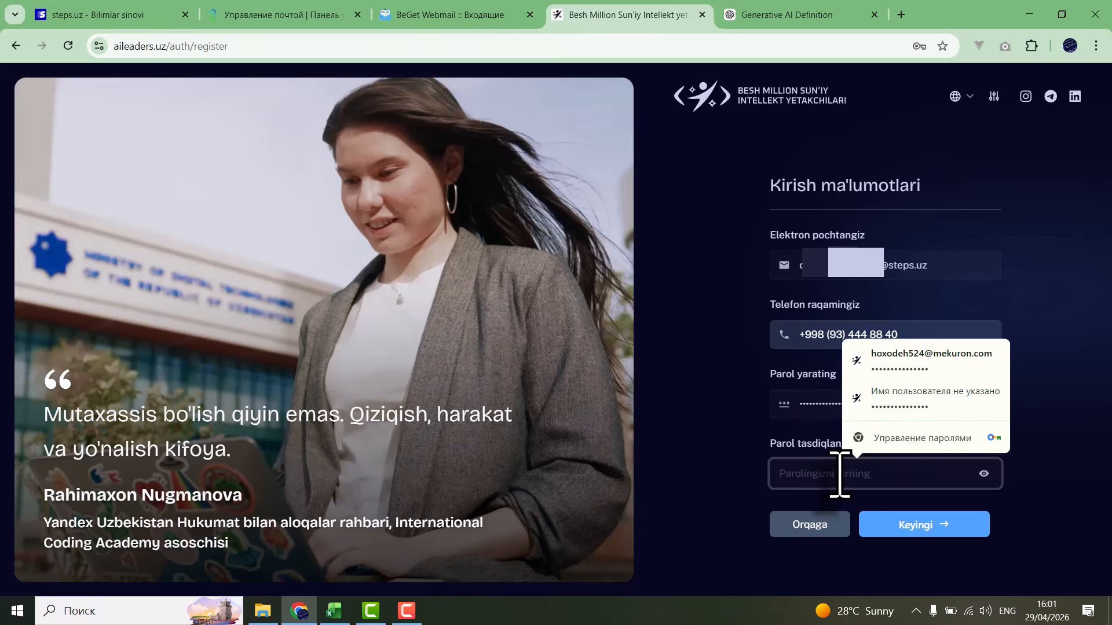
key(ctrl+v)
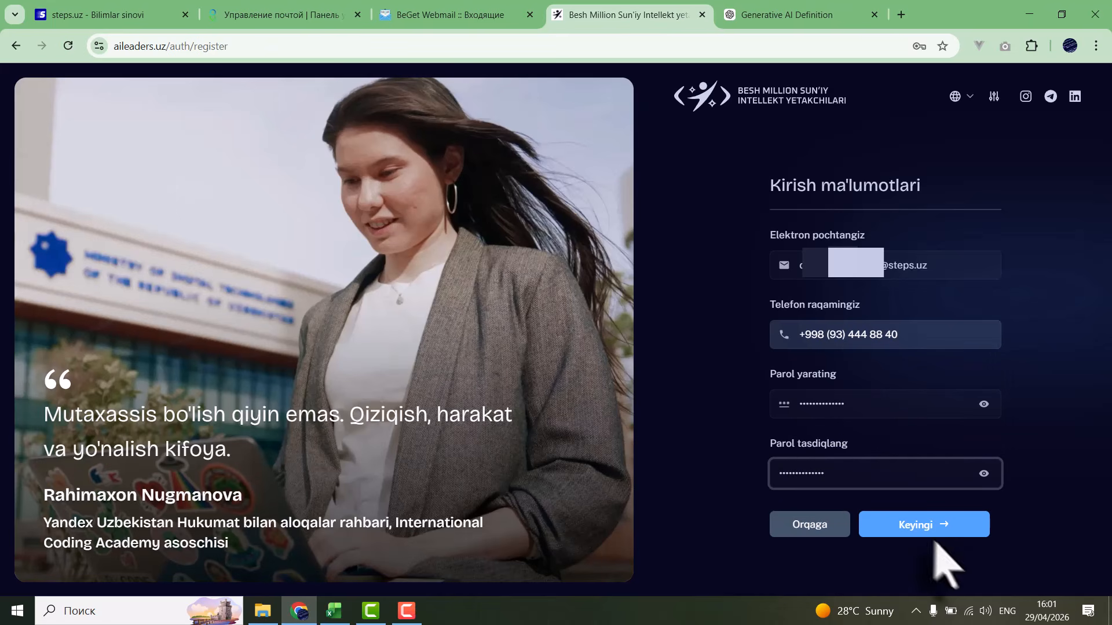
click(926, 526)
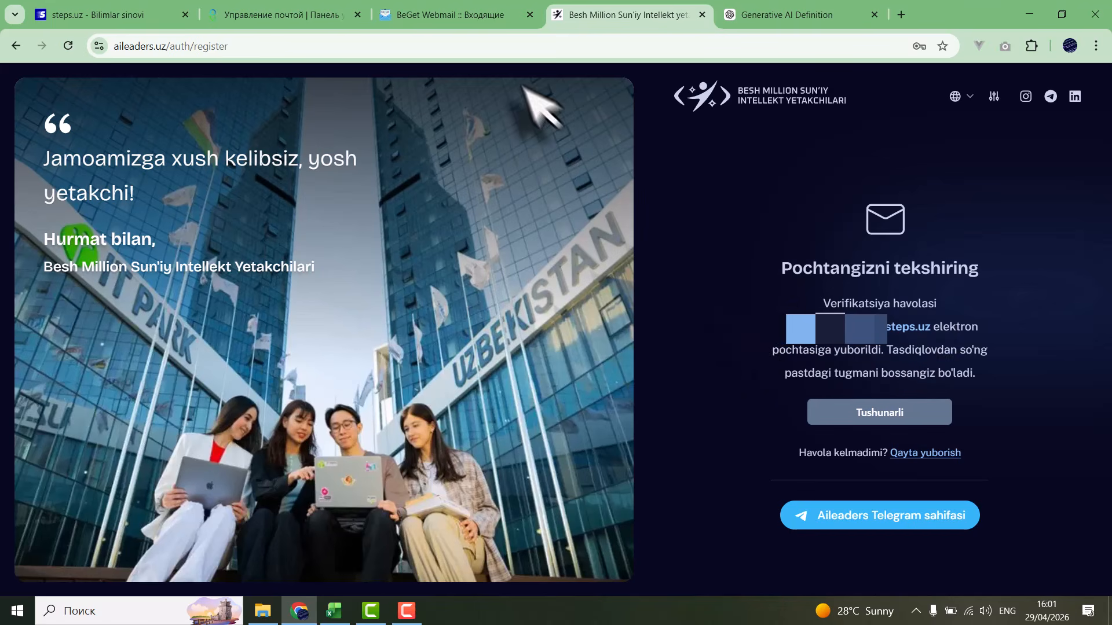
Switch to BeGet Webmail, copy the verification link from the "Activation link" message and open it in a new browser tab.
click(457, 16)
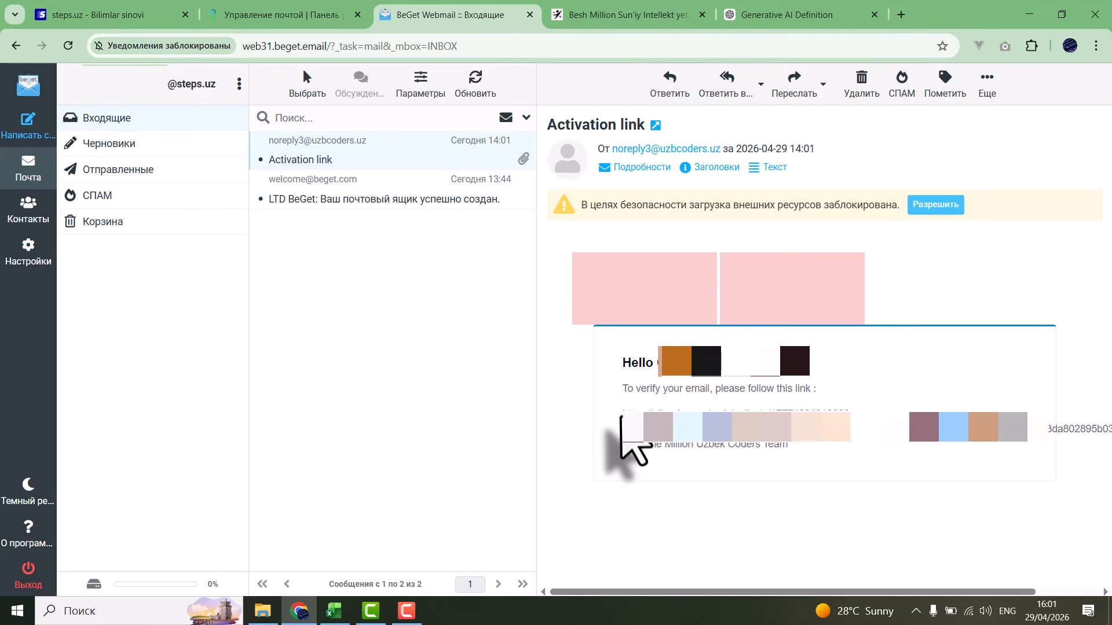
drag(622, 414, 1105, 431)
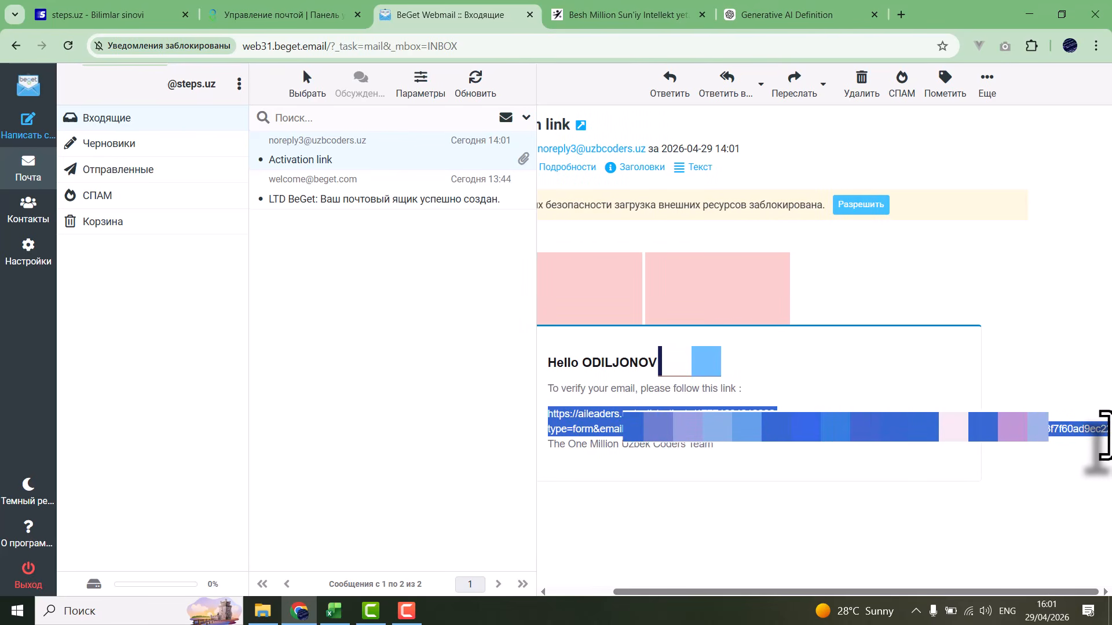
click(901, 15)
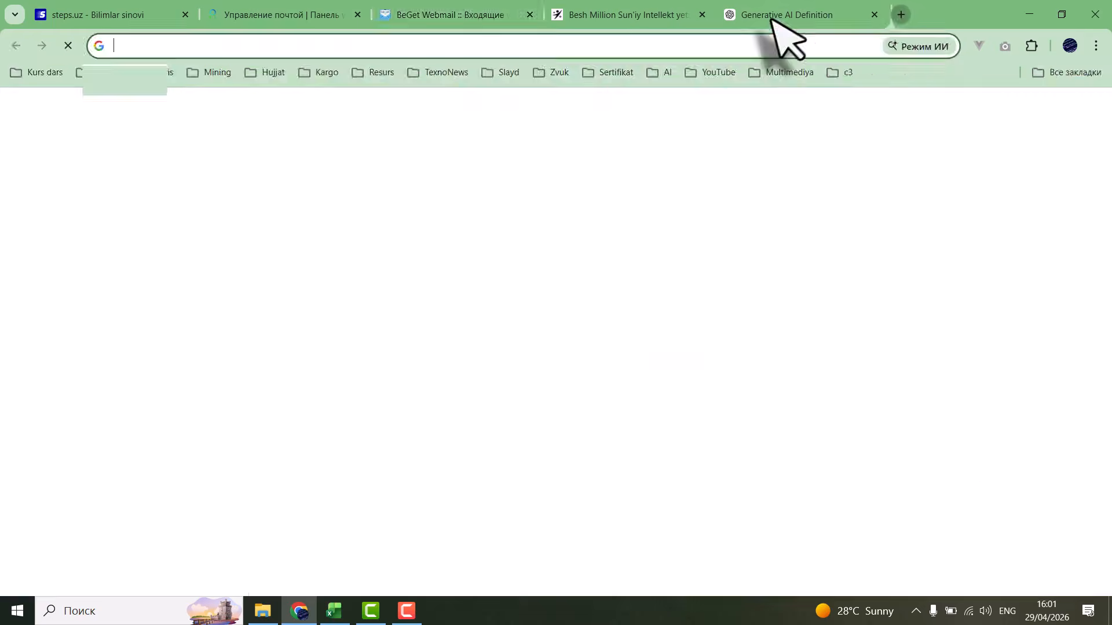
click(556, 46)
key(ctrl+v)
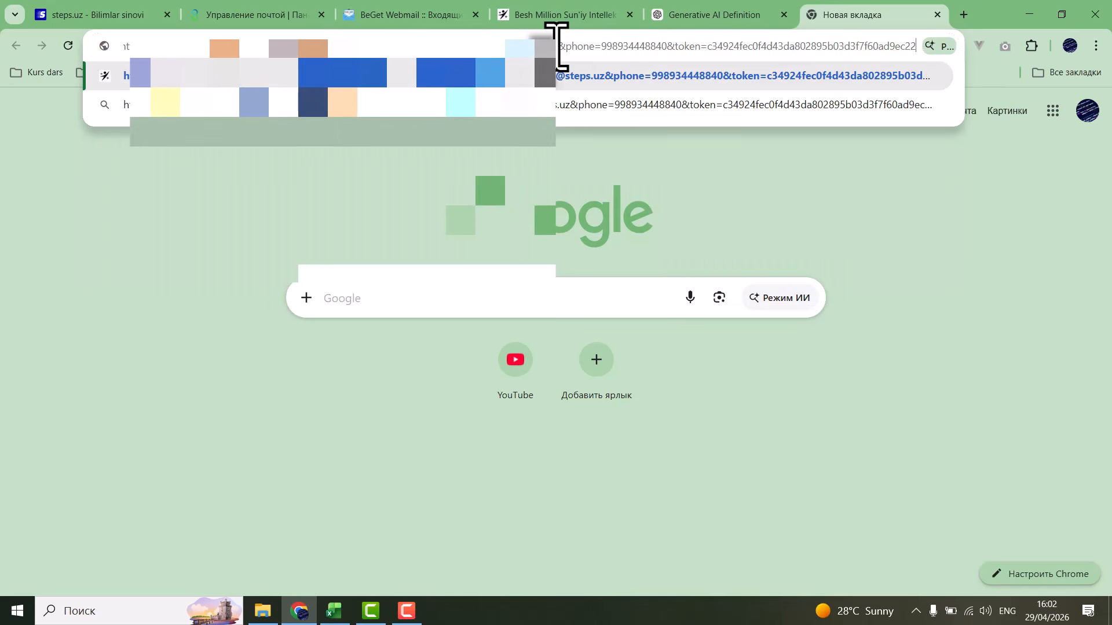
key(Return)
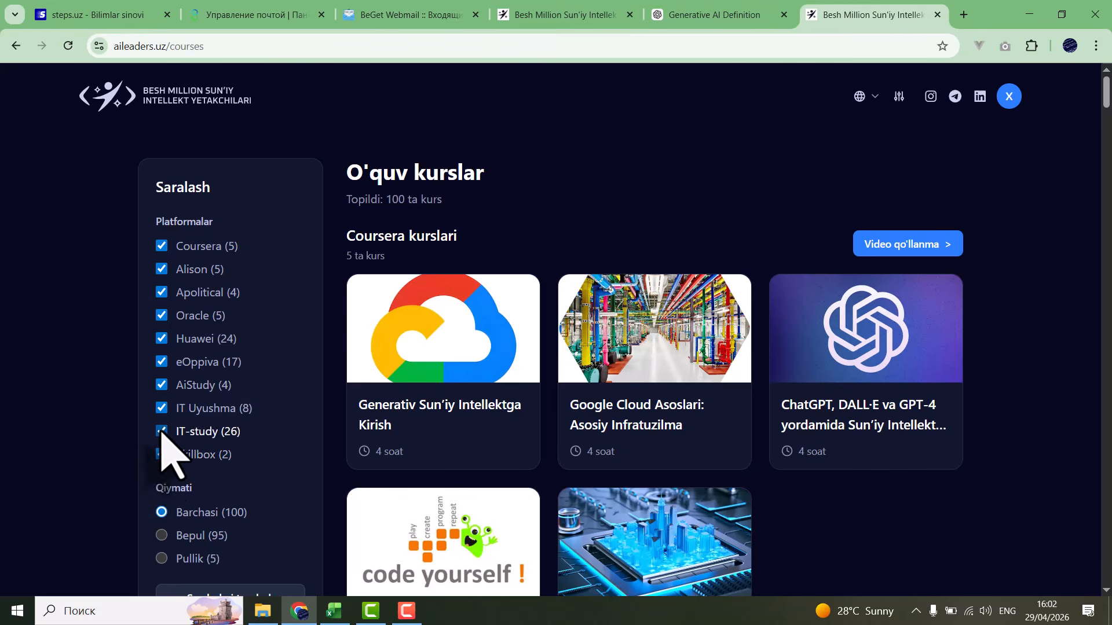
Filter the course list to the Coursera platform only, deselecting all other platforms, and look over the remaining courses.
click(162, 455)
click(162, 432)
click(162, 409)
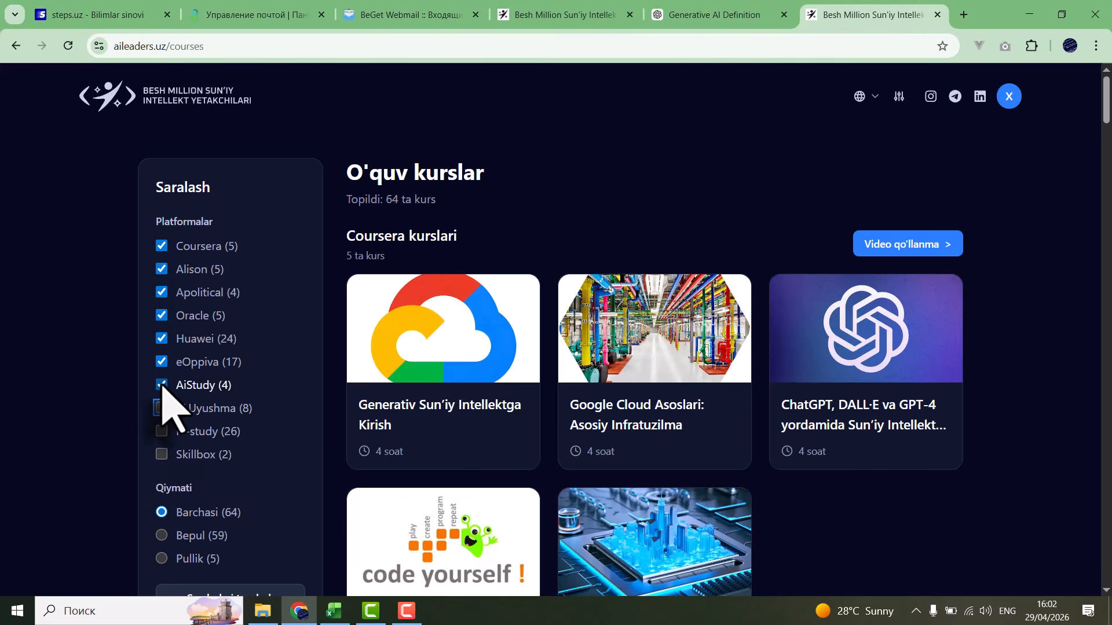
click(162, 386)
click(163, 363)
click(162, 340)
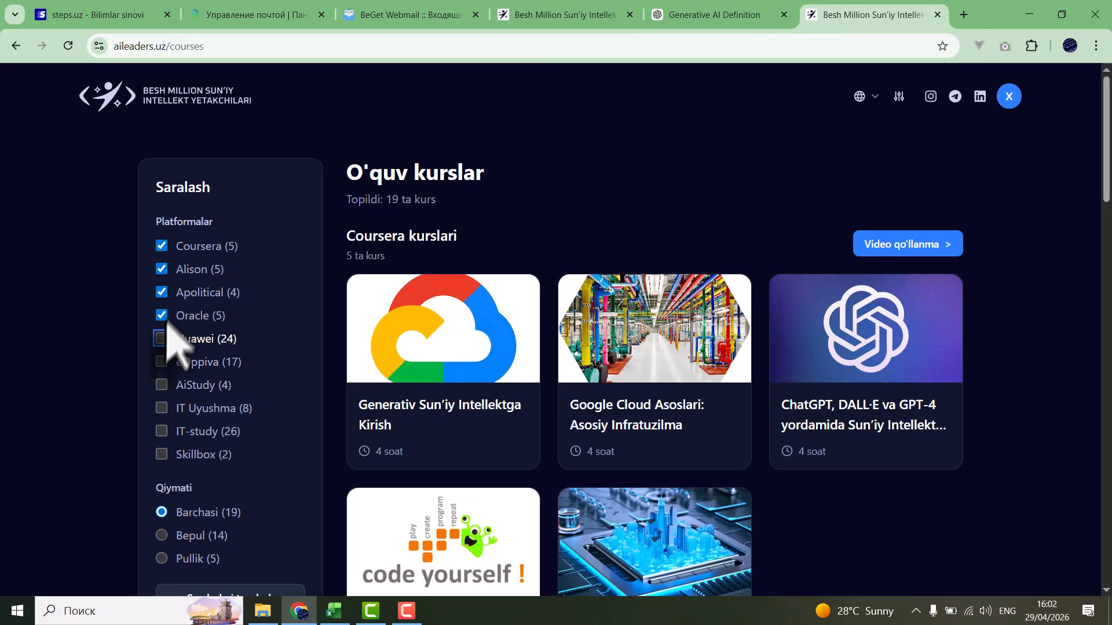
click(166, 292)
click(177, 270)
click(196, 247)
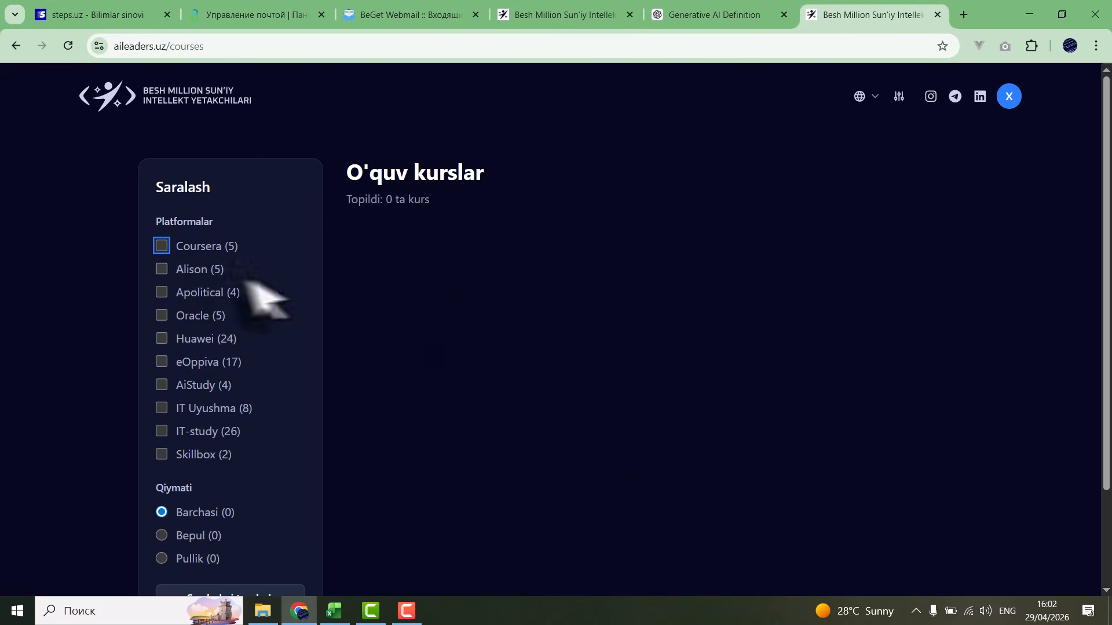
click(165, 248)
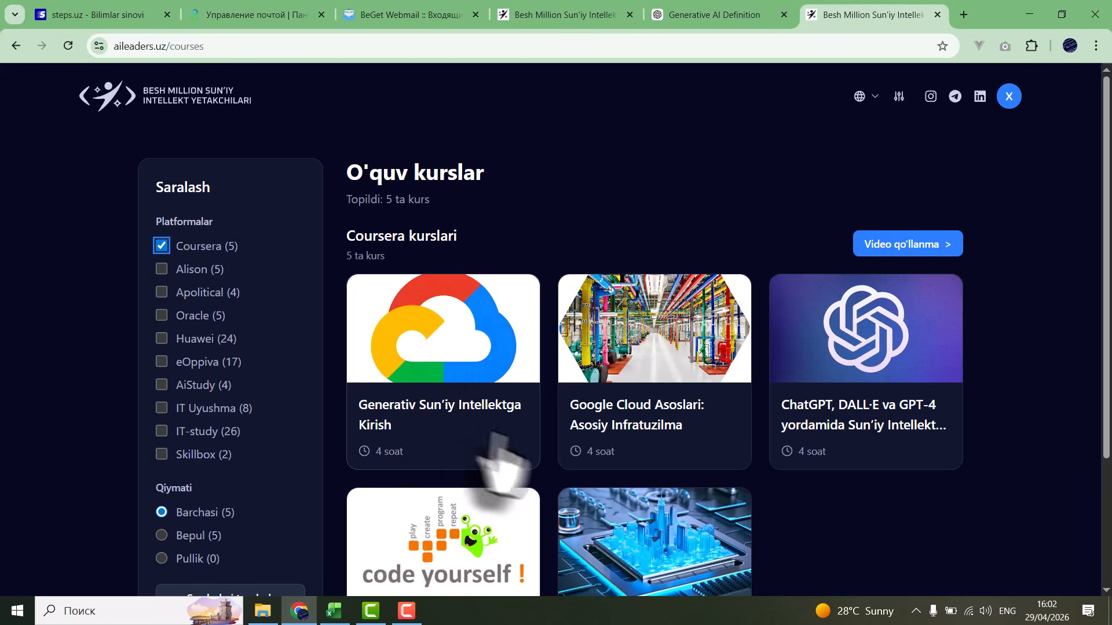
scroll(637, 469, down, 2)
scroll(643, 461, up, 2)
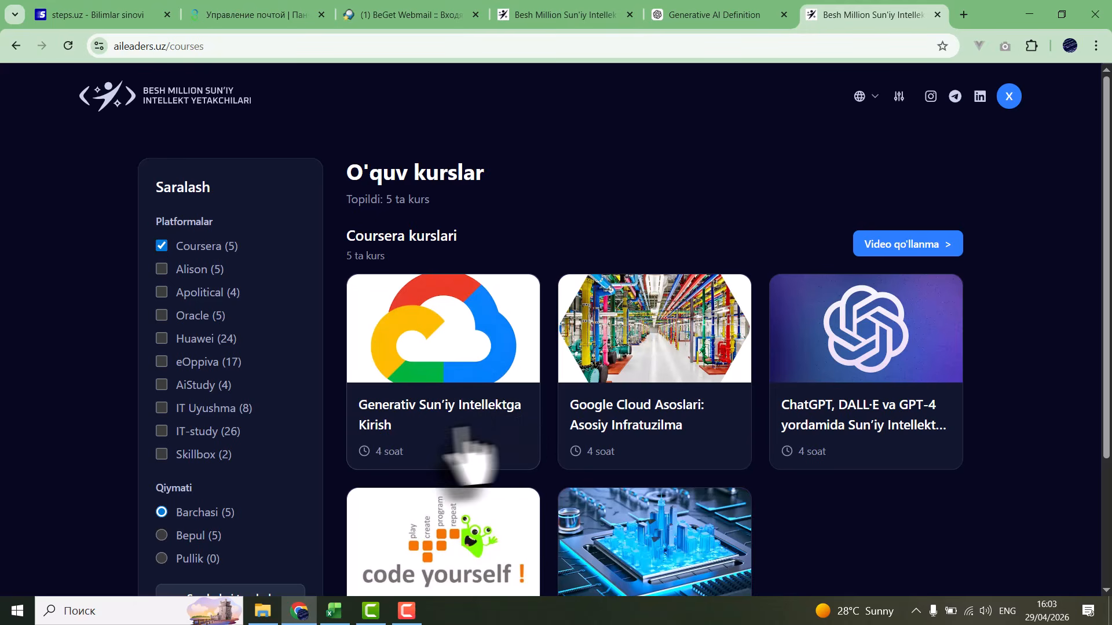
Open the "Generativ Sun'iy Intellektga Kirish" course and bring up its Introduction to Generative AI Learning Path Specialization in a new browser tab.
click(400, 410)
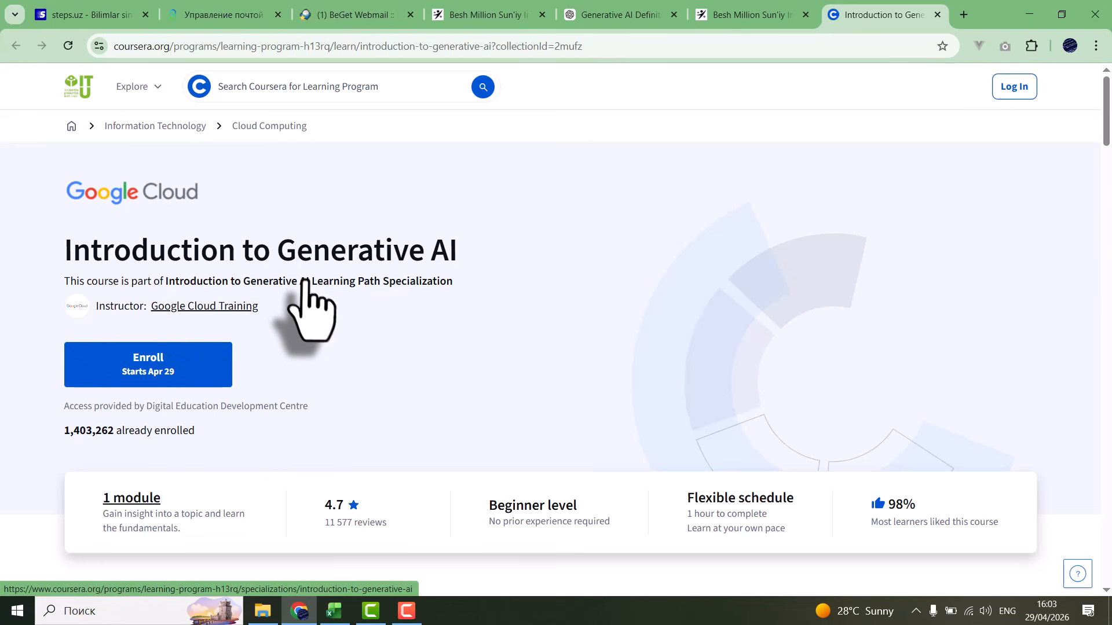
key(ctrl)
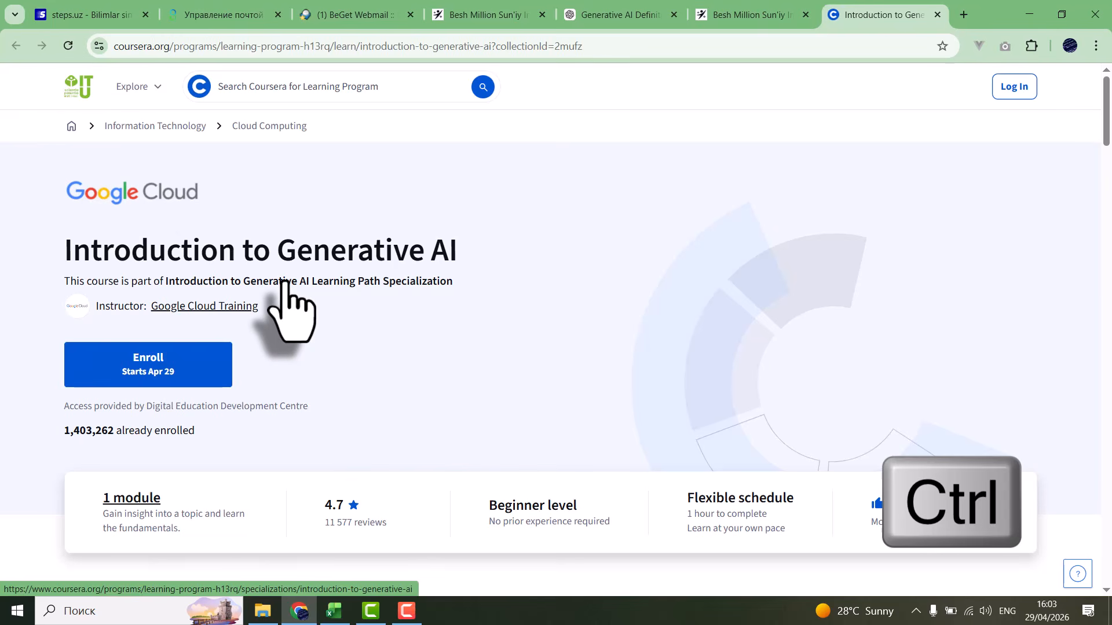
ctrl+click(284, 282)
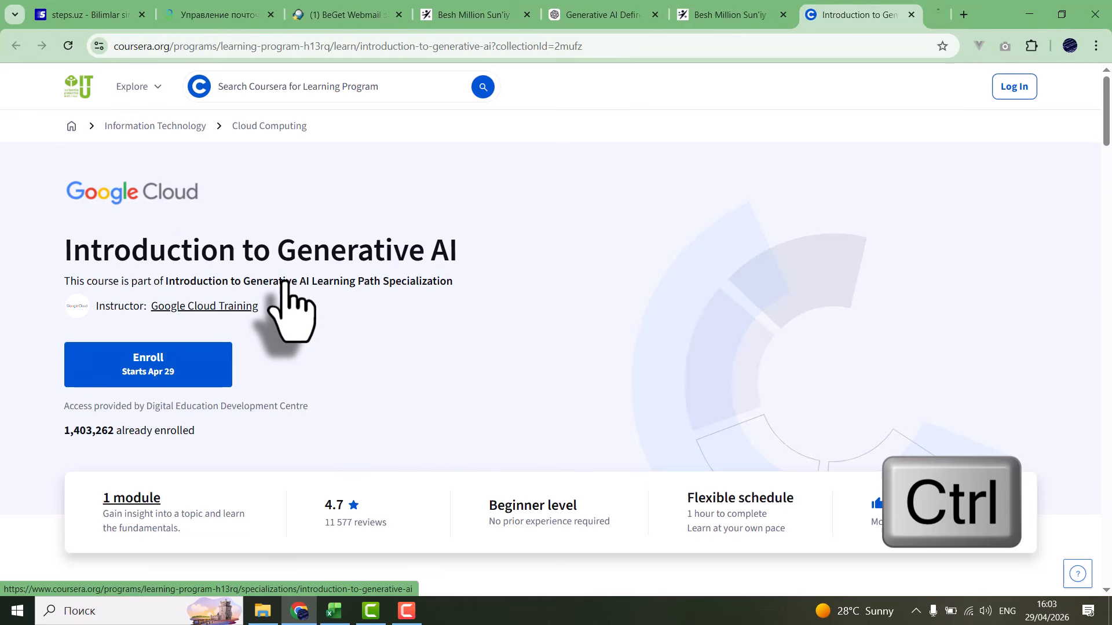
click(868, 14)
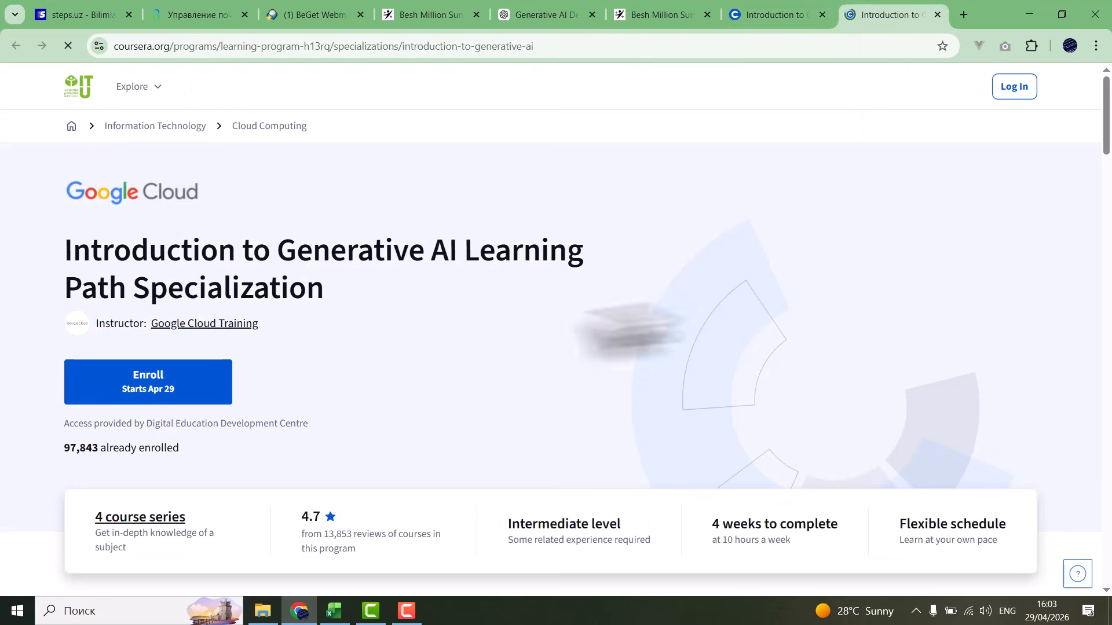
Start enrolling in the specialization, switch to creating a new Coursera account and enter the learner's full name.
click(151, 384)
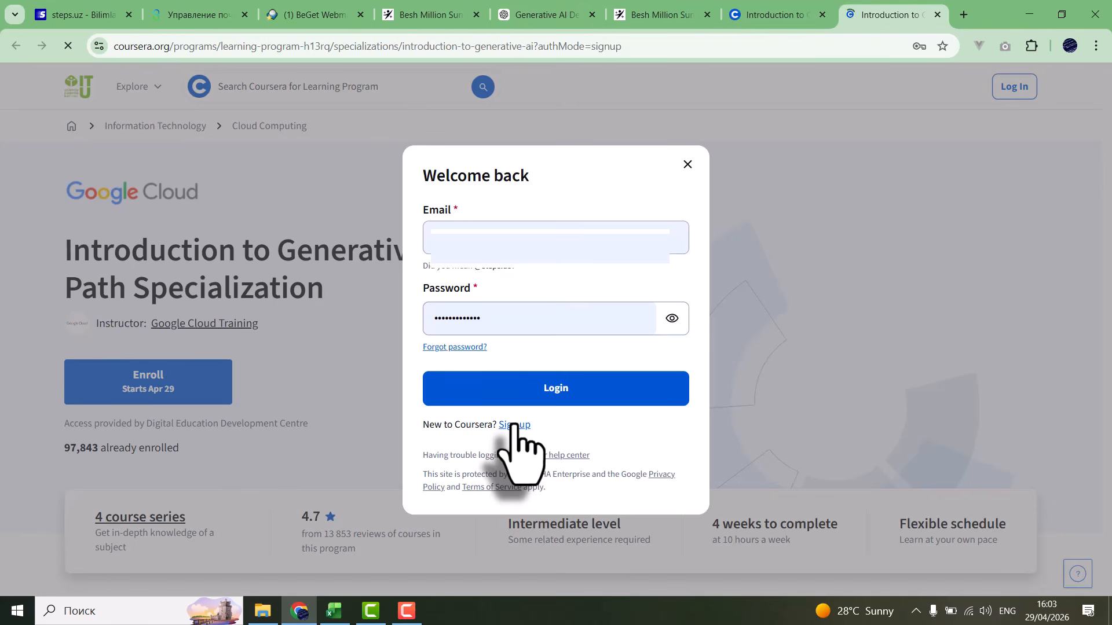
click(514, 425)
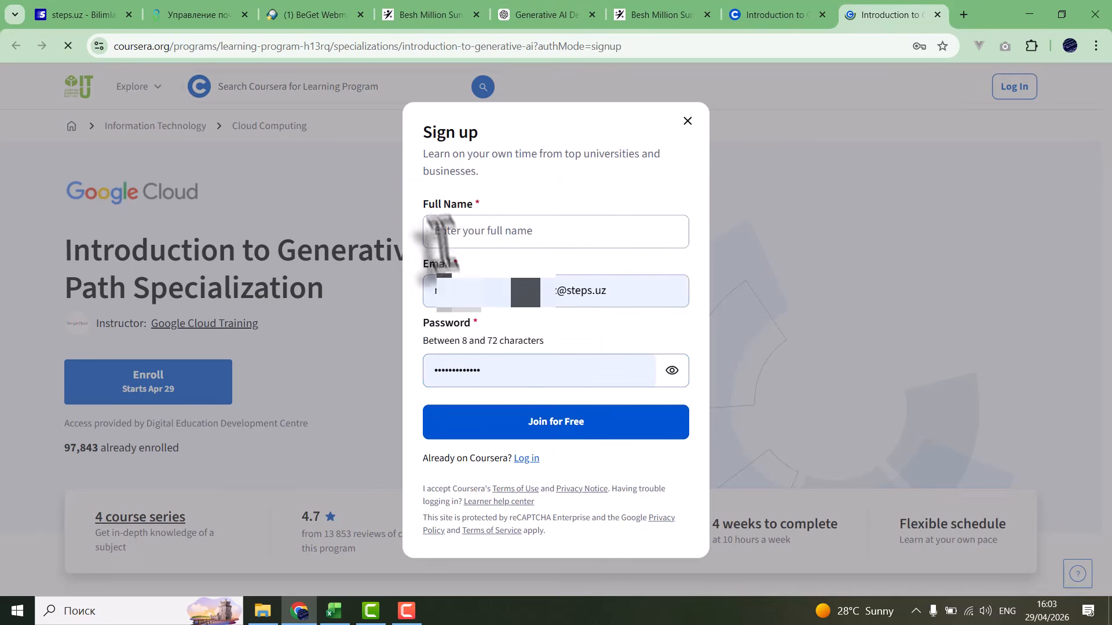
click(473, 237)
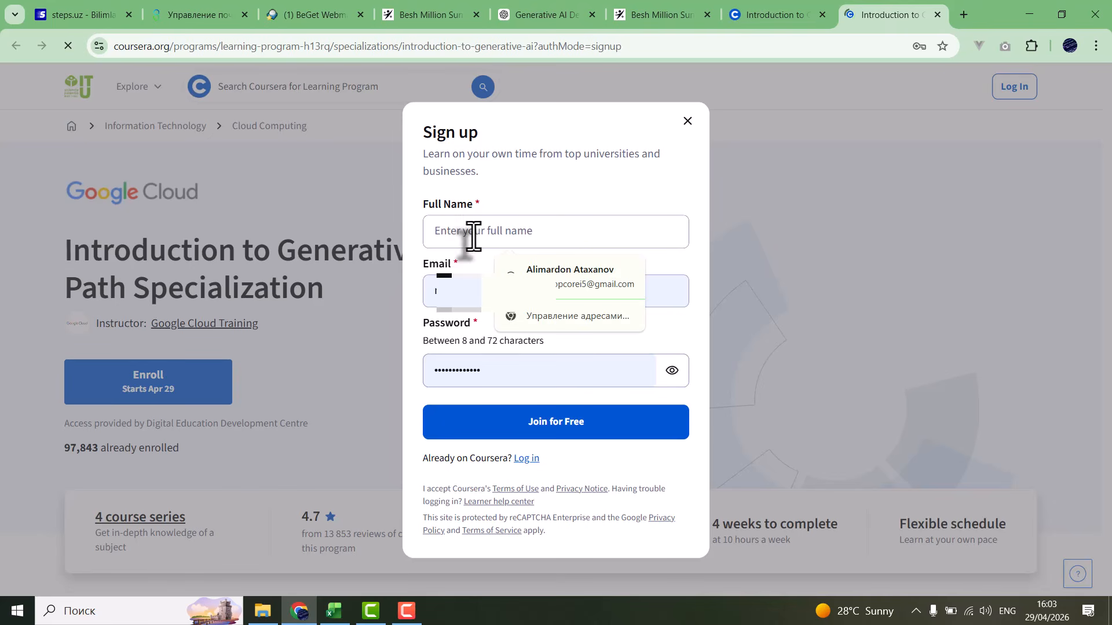
click(802, 227)
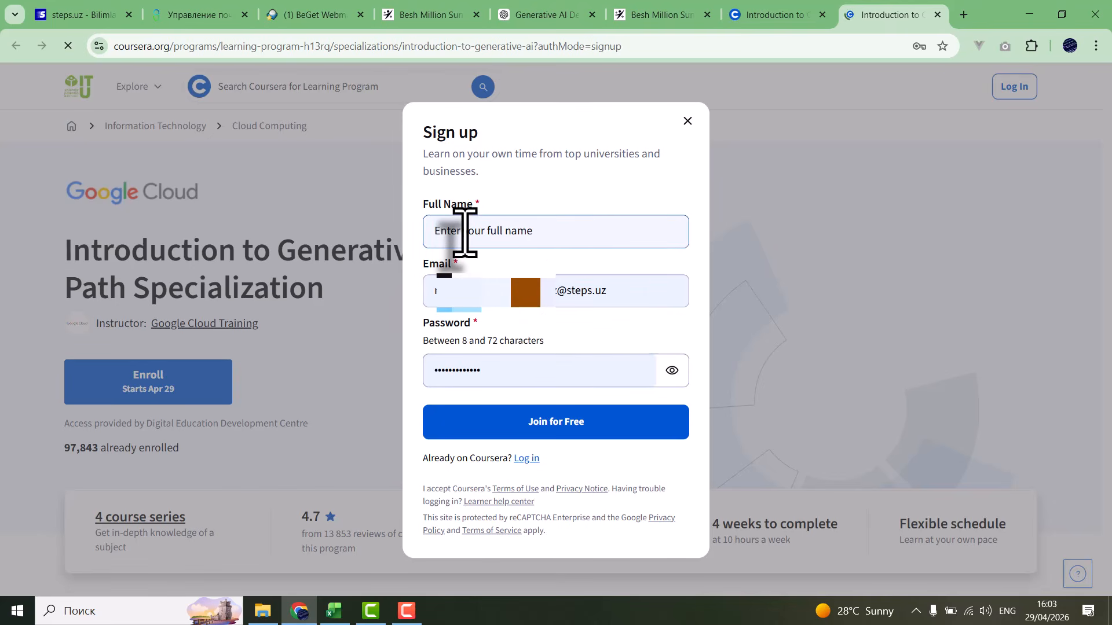
click(443, 232)
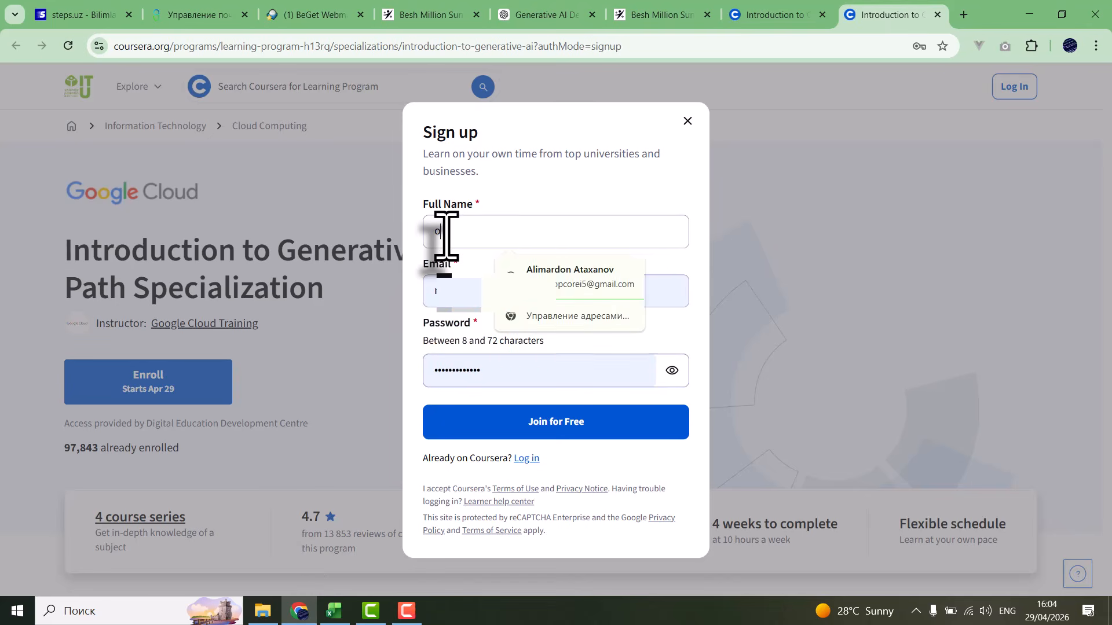
text(o)
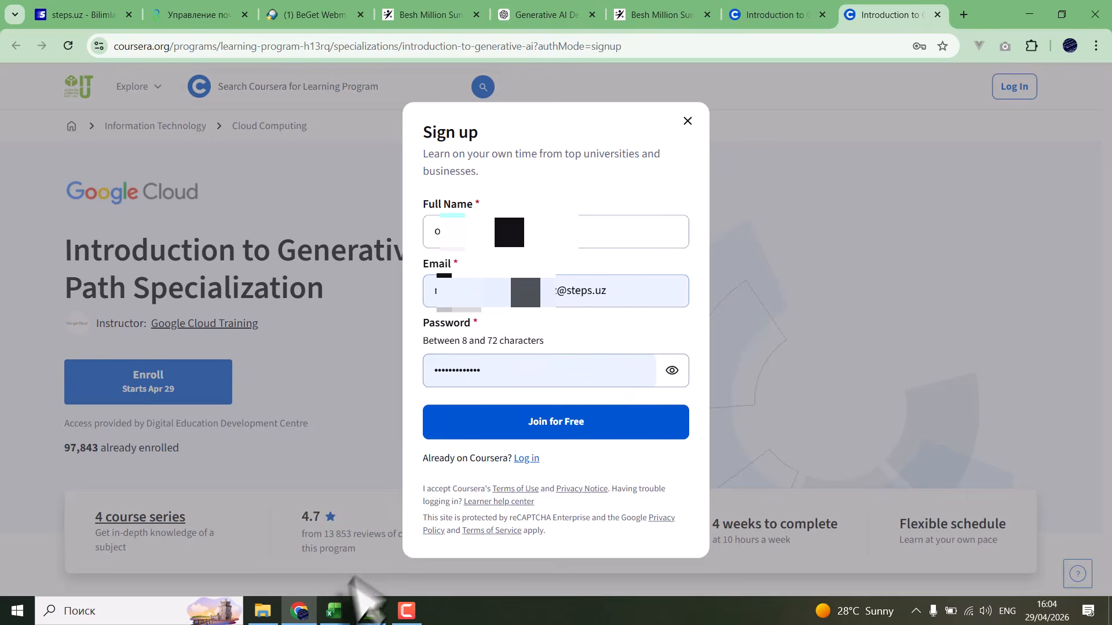
Switch to the Excel workbook to copy the learner's e-mail address and paste it over the prefilled e-mail in the Coursera sign-up form.
click(334, 611)
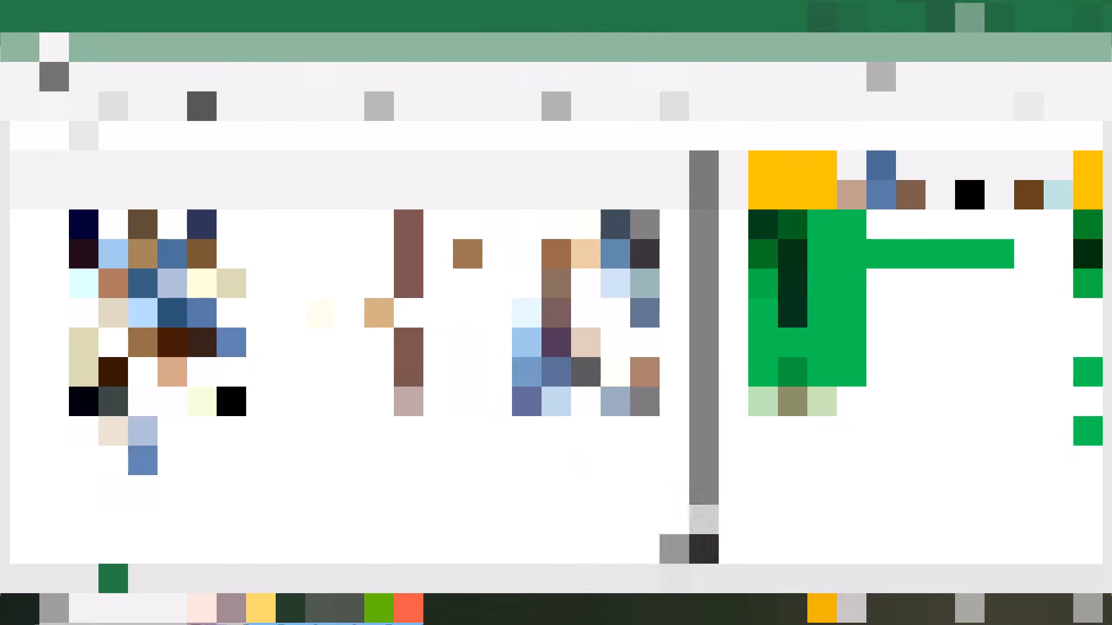
scroll(776, 548, right, 5)
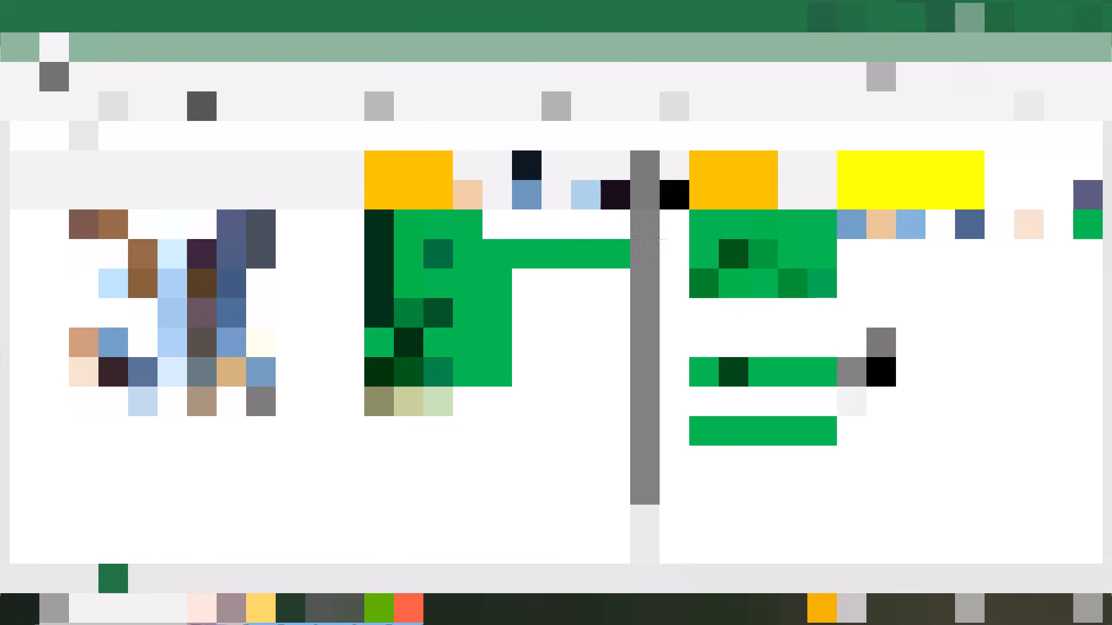
click(299, 611)
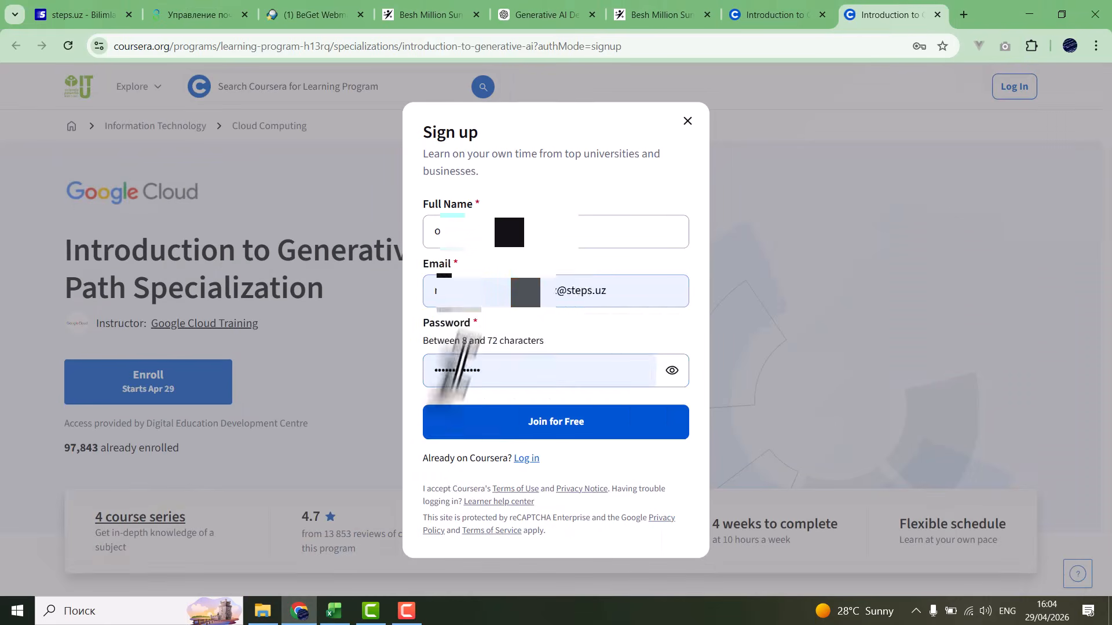
drag(590, 293, 422, 294)
key(ctrl+v)
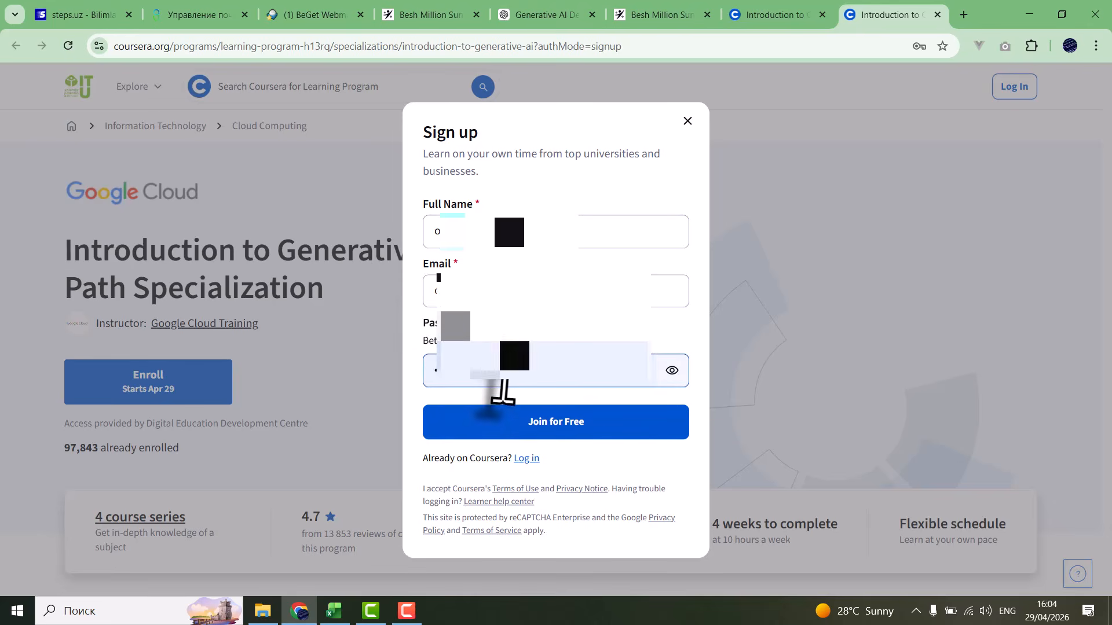
Replace the prefilled password with the pasted account password and submit the Coursera sign-up.
click(499, 370)
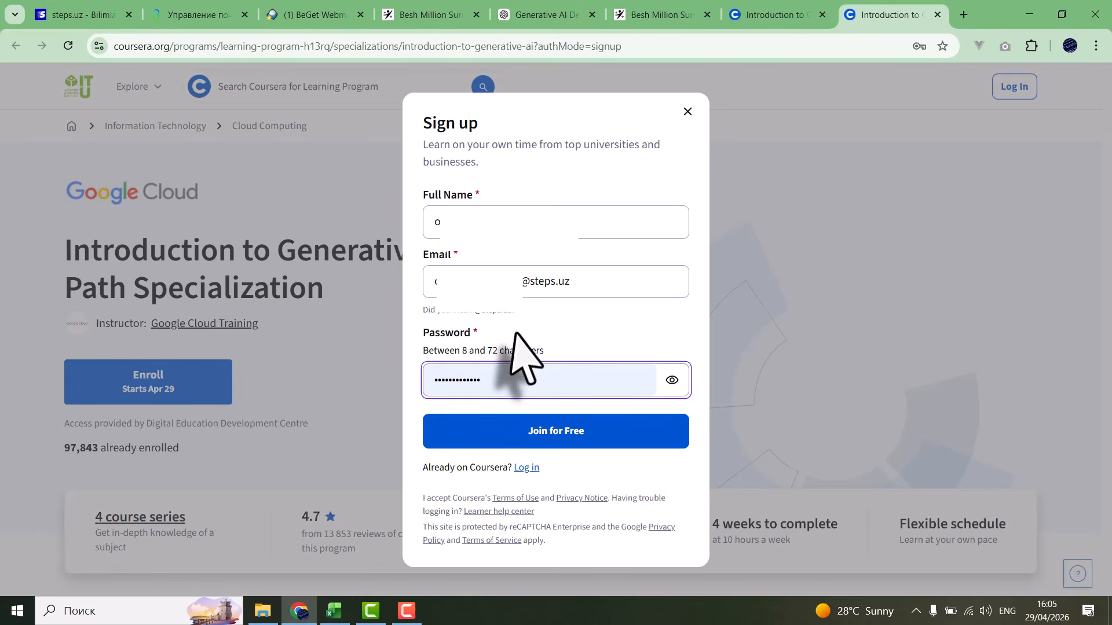
drag(486, 379, 415, 378)
key(ctrl+v)
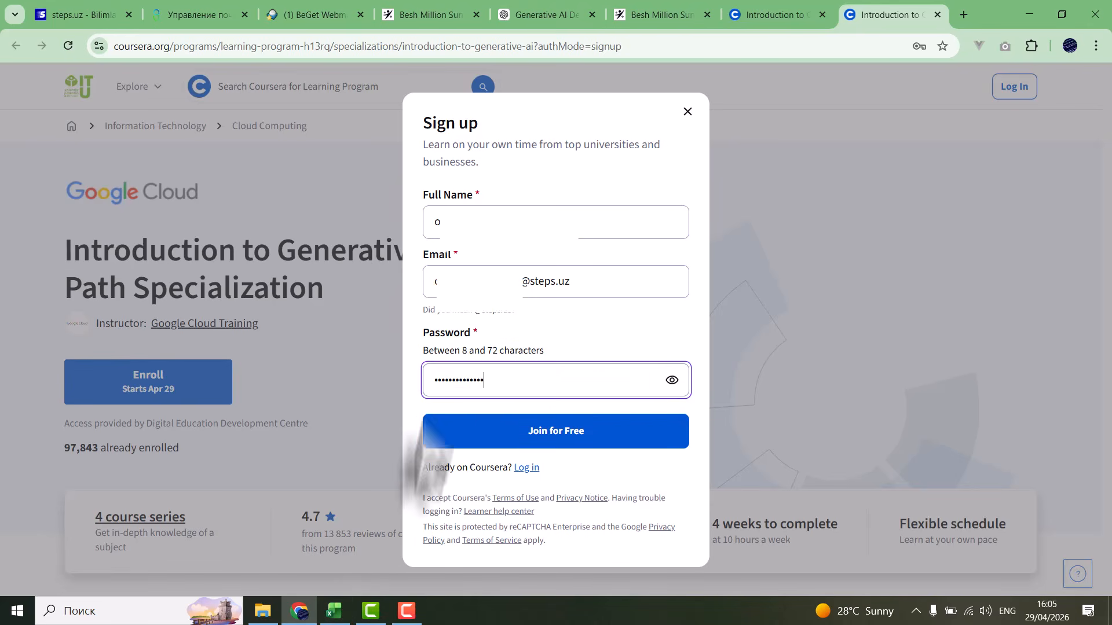
click(567, 433)
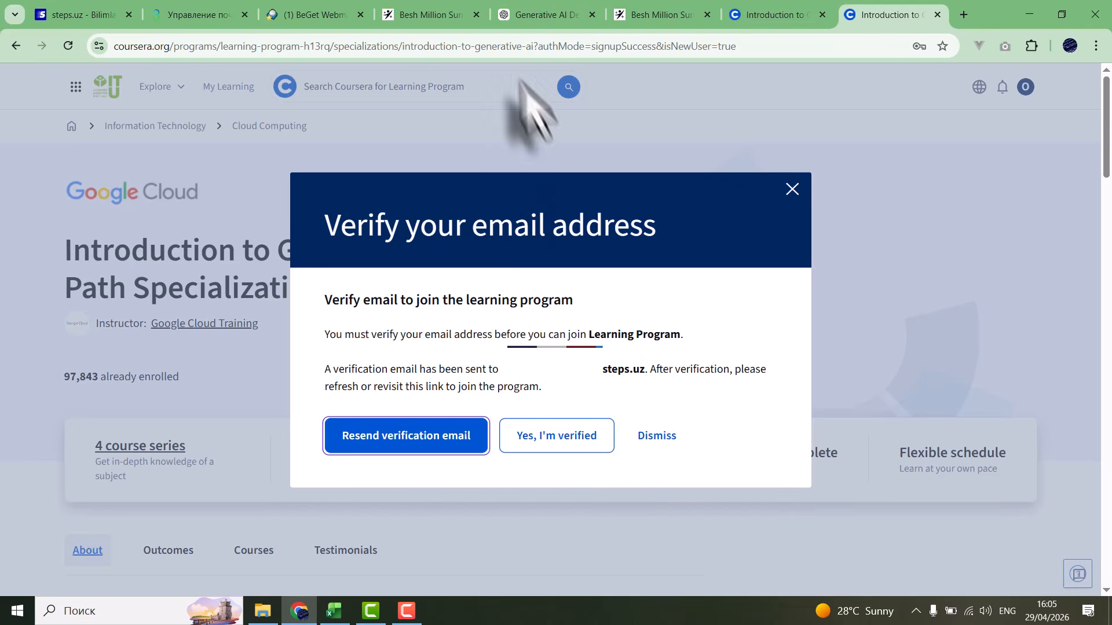
Switch to BeGet Webmail, confirm the e-mail address from Coursera's "Action Required: Please confirm your email" message, and close the verification page.
click(348, 13)
click(261, 304)
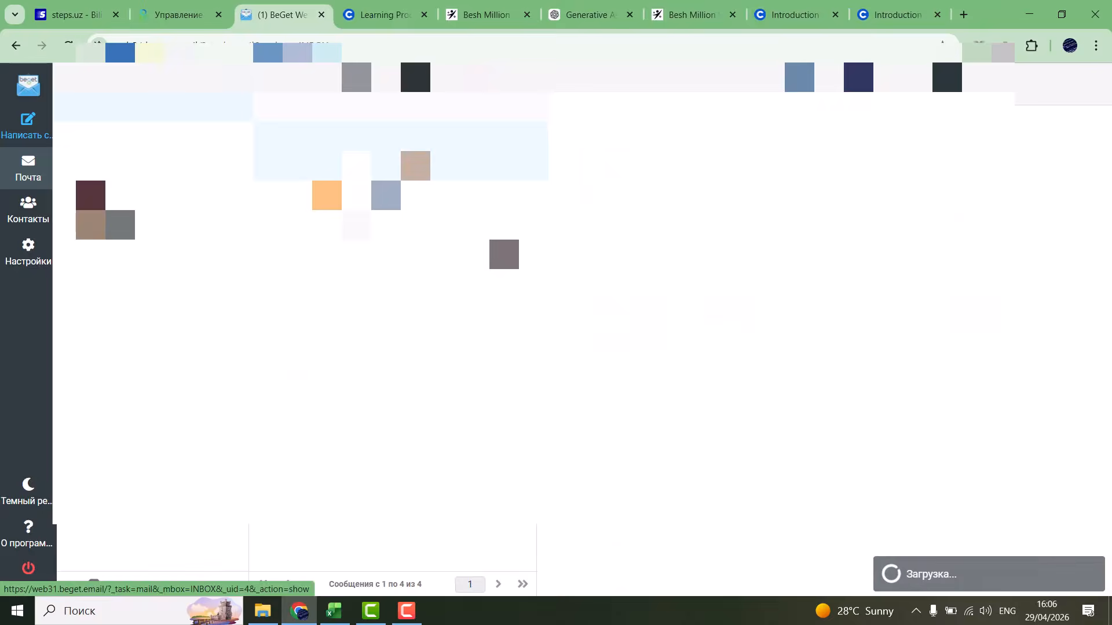
scroll(766, 401, down, 4)
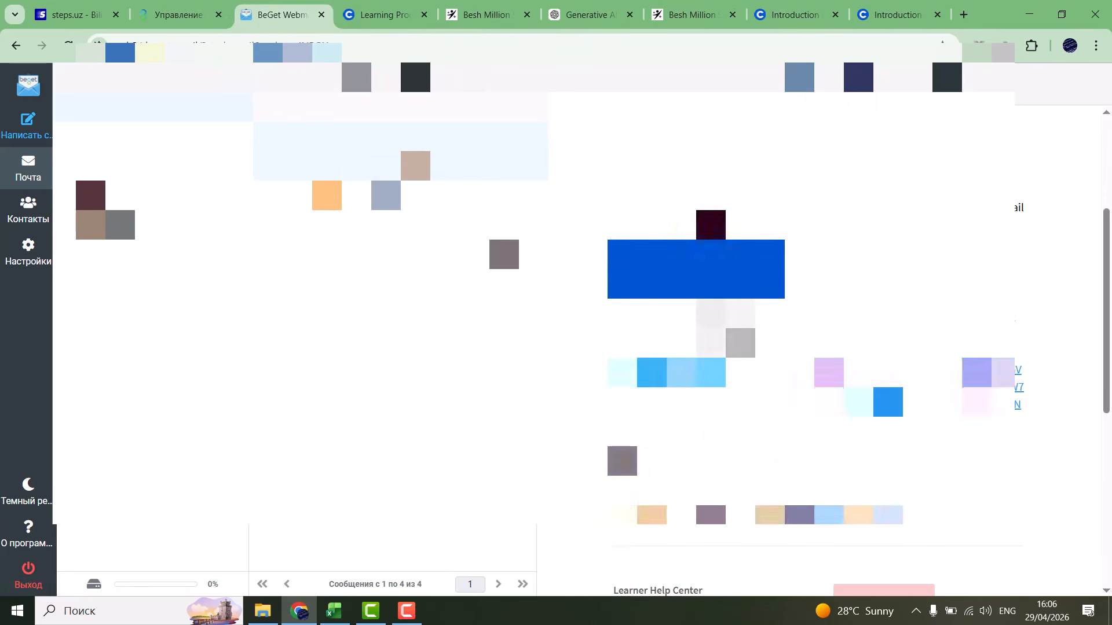
scroll(735, 336, up, 4)
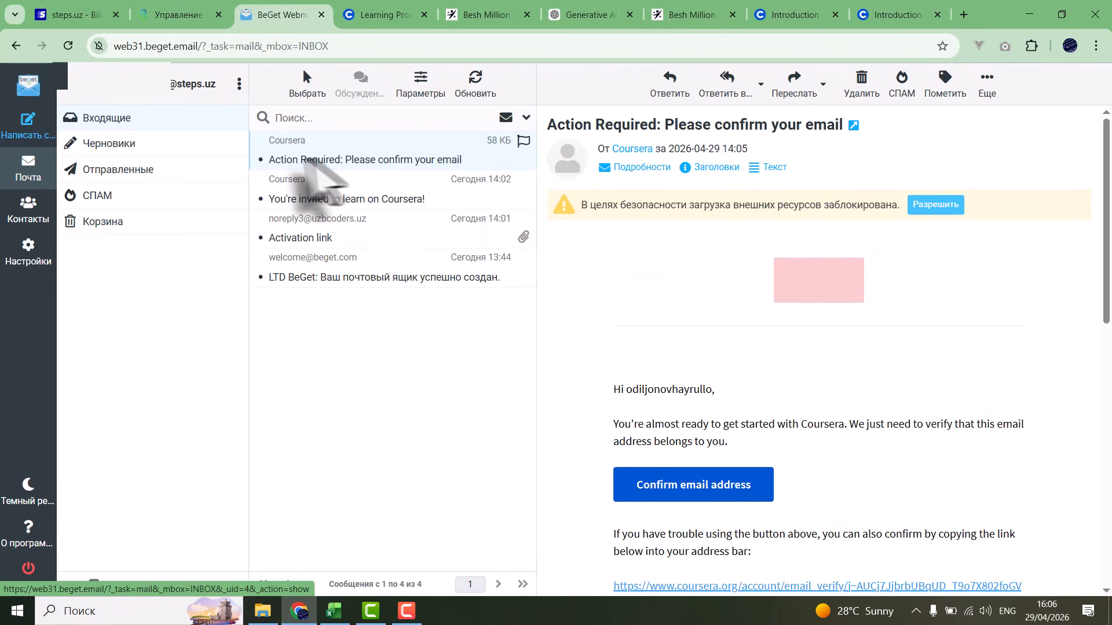
scroll(739, 435, down, 3)
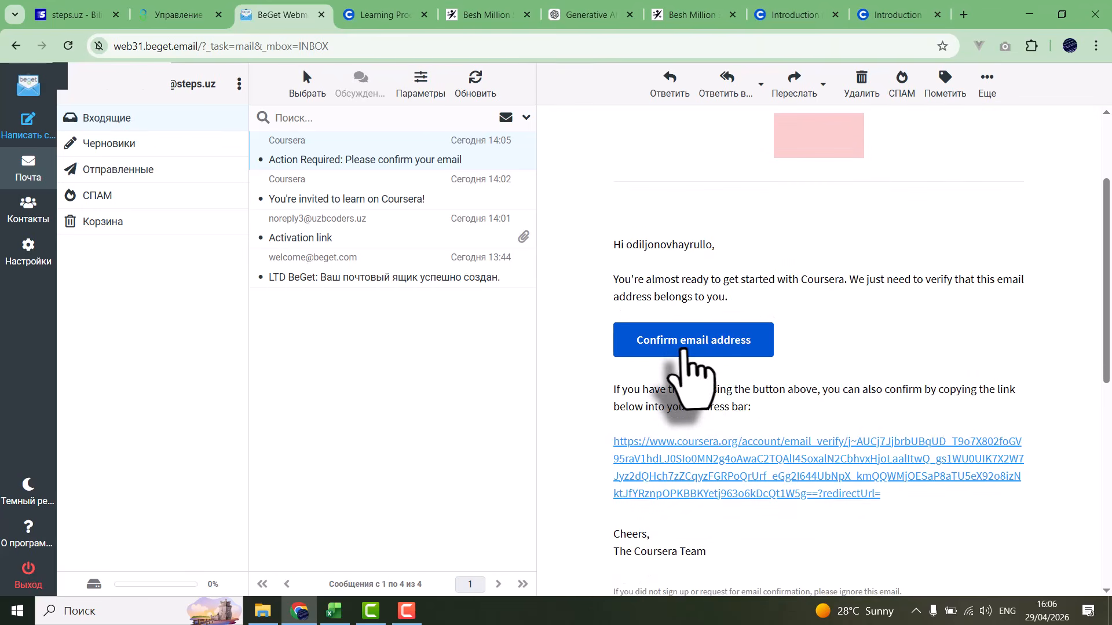
click(687, 344)
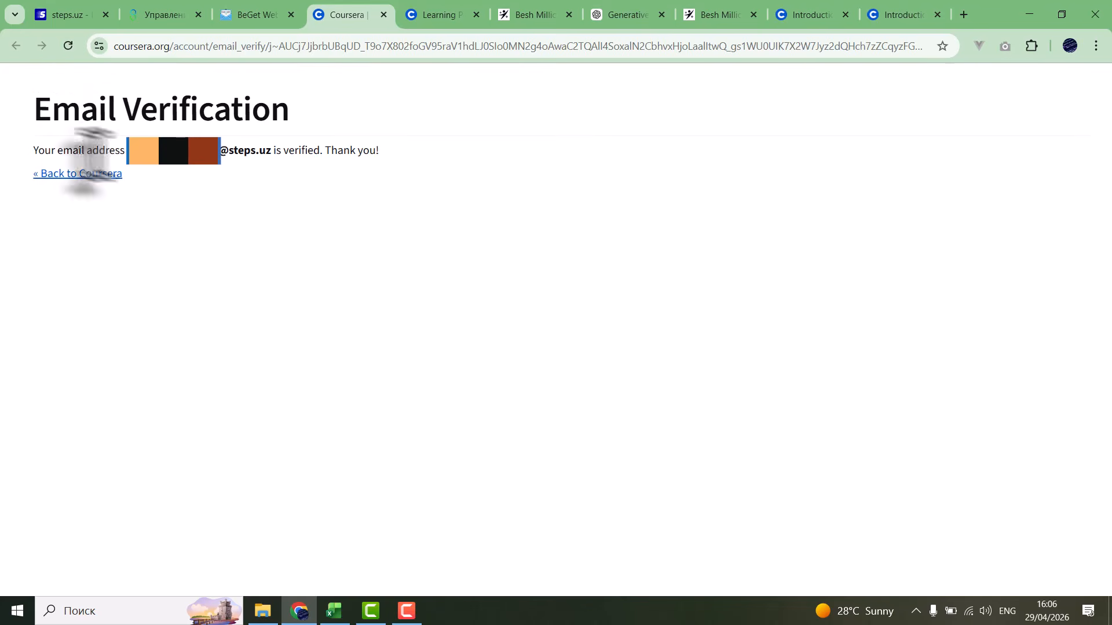
click(384, 14)
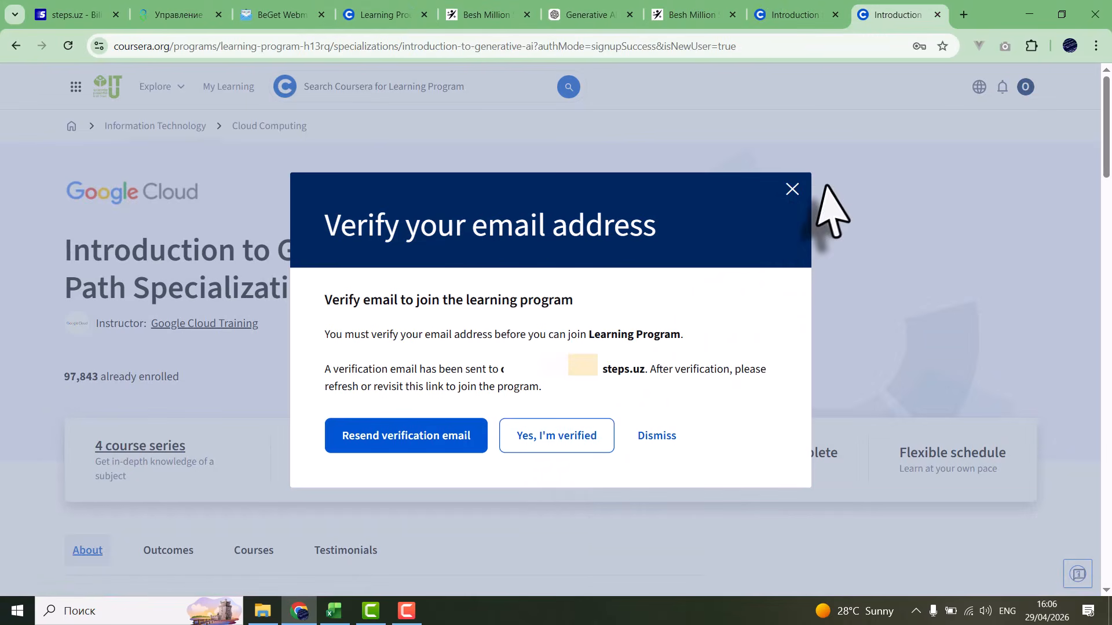
Declare the e-mail as verified, accept the communications and privacy notice, and join the Learning Program.
click(578, 436)
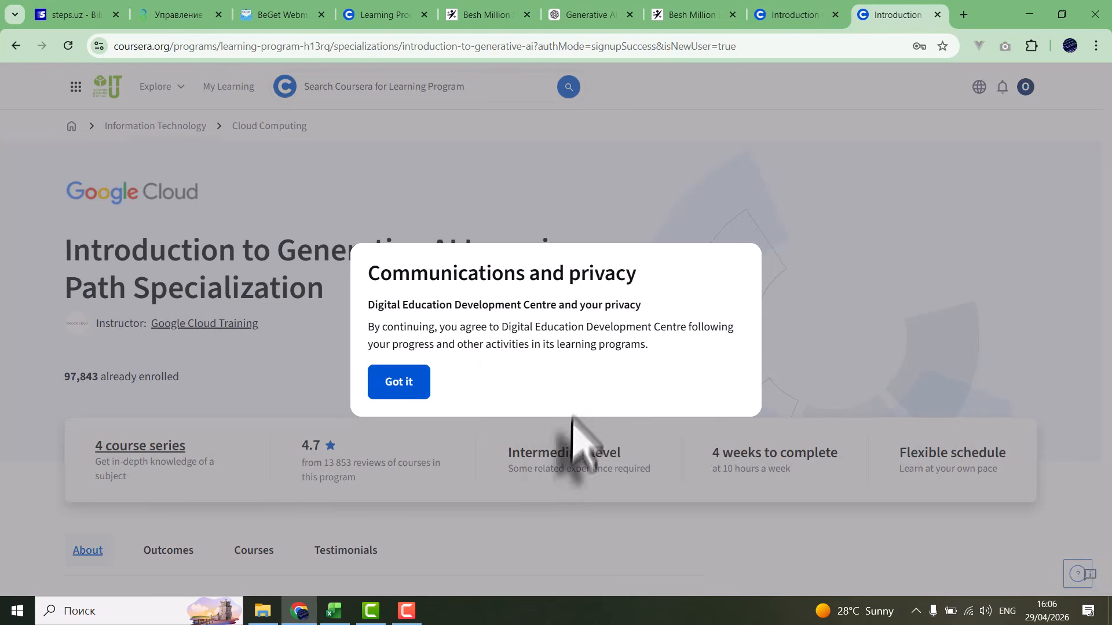
click(394, 384)
click(390, 411)
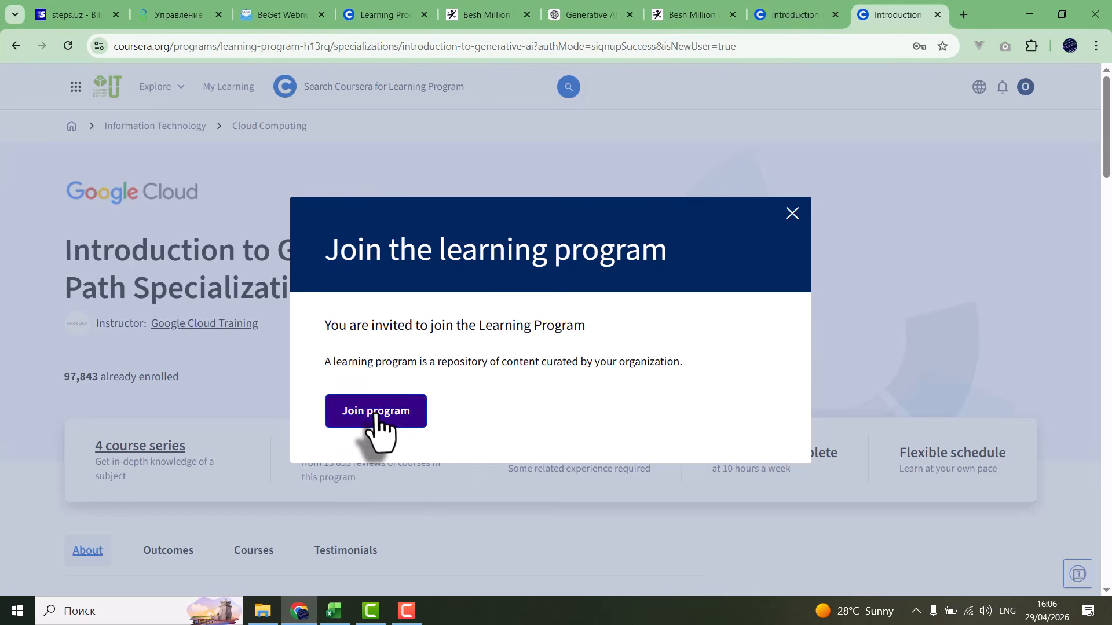
click(410, 413)
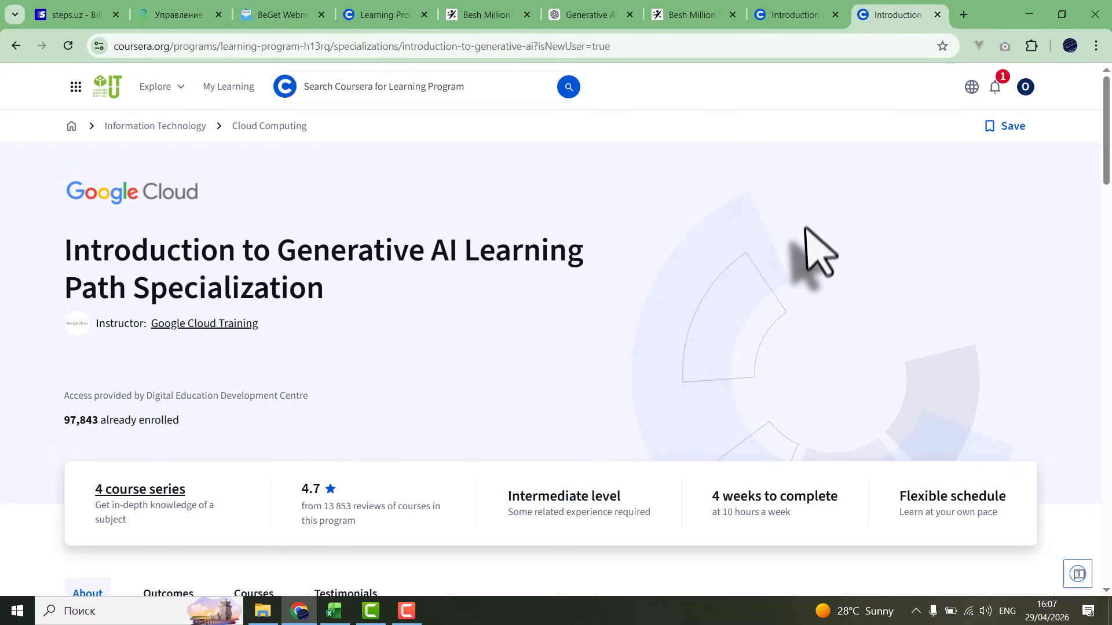
Open the Coursera account settings and start the name verification.
click(1026, 87)
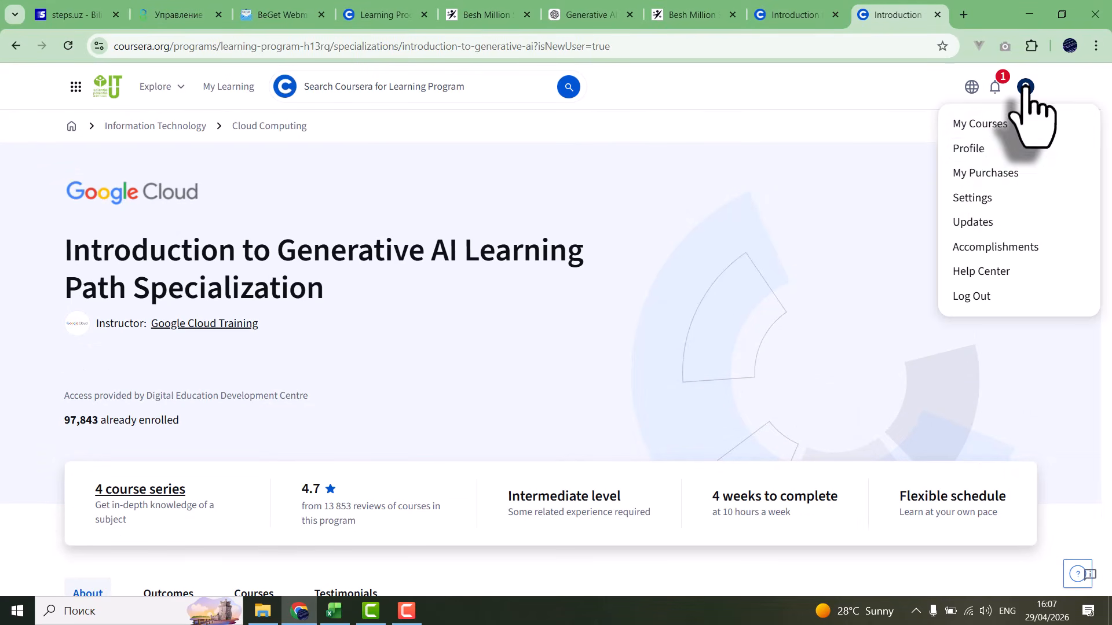
click(978, 200)
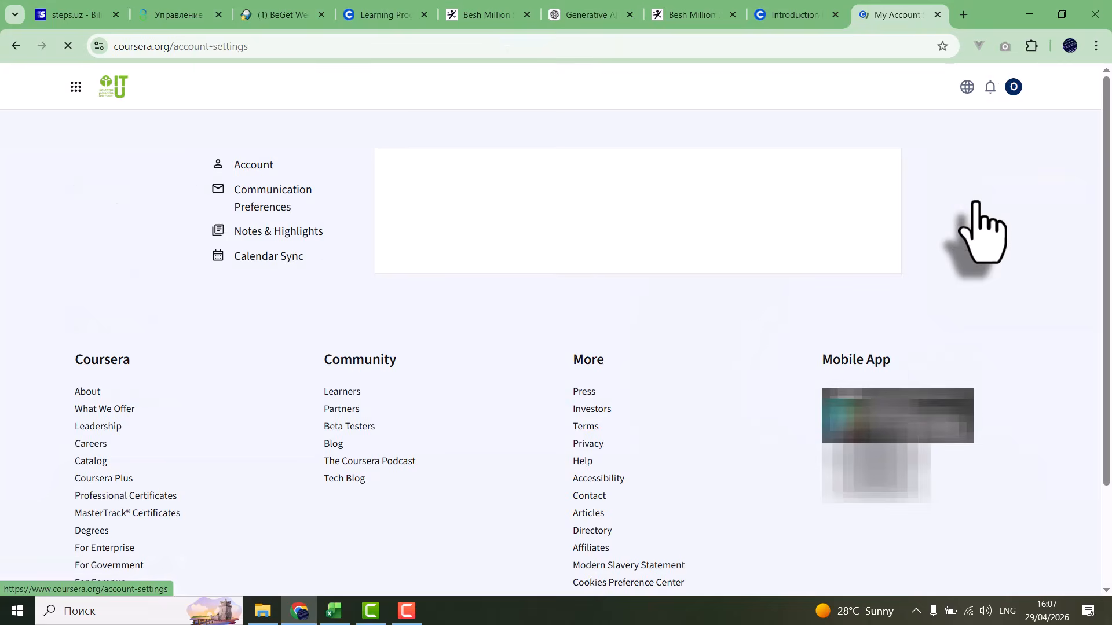
scroll(637, 347, down, 10)
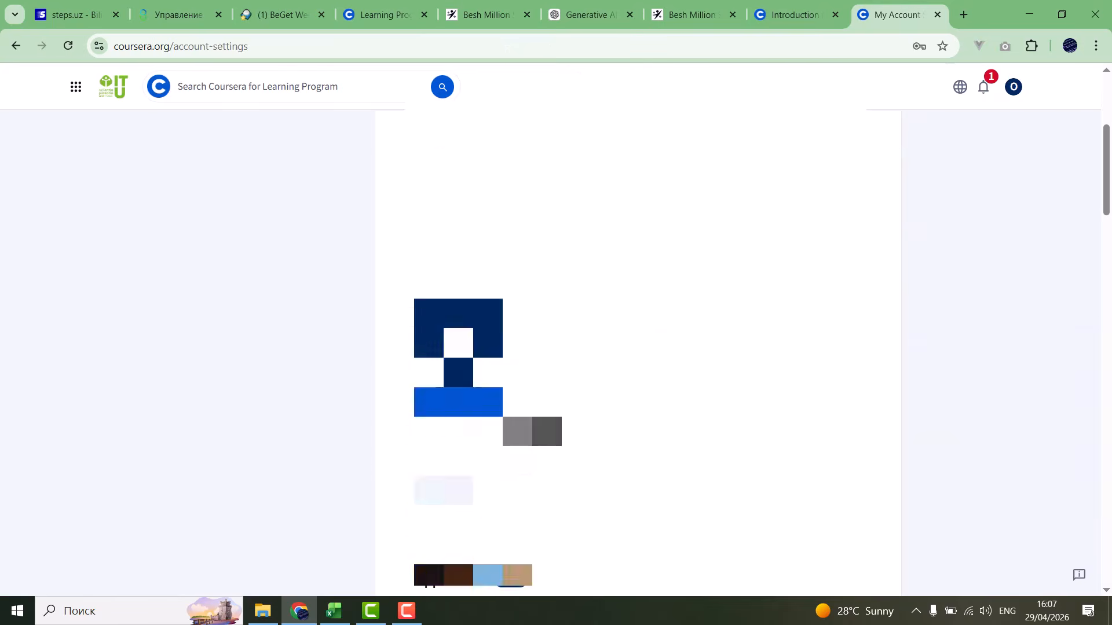
scroll(524, 423, down, 3)
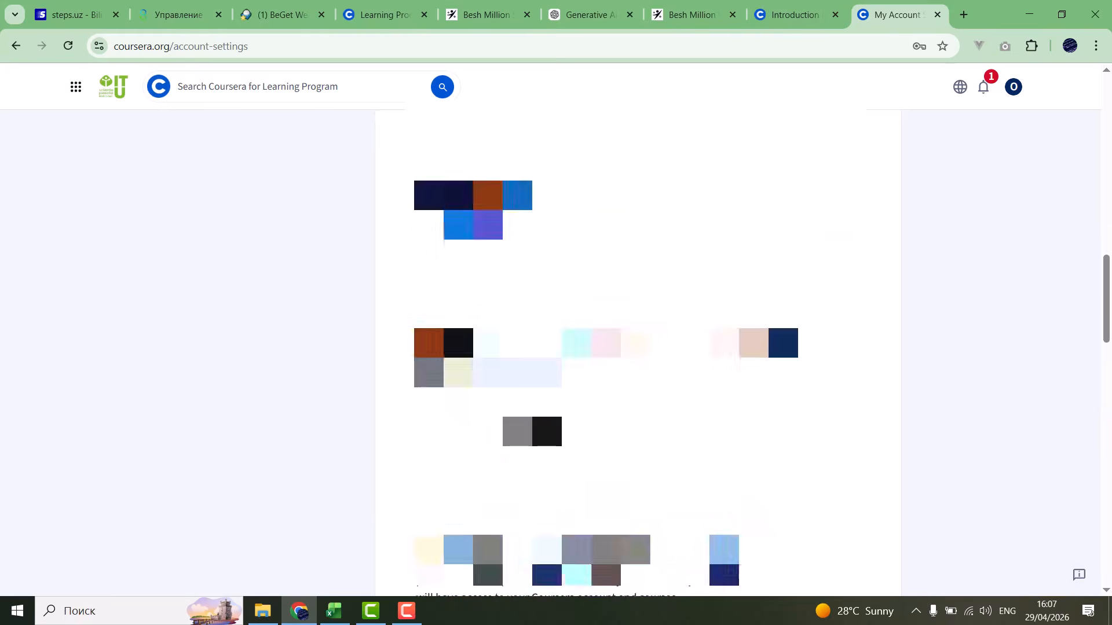
scroll(524, 423, up, 2)
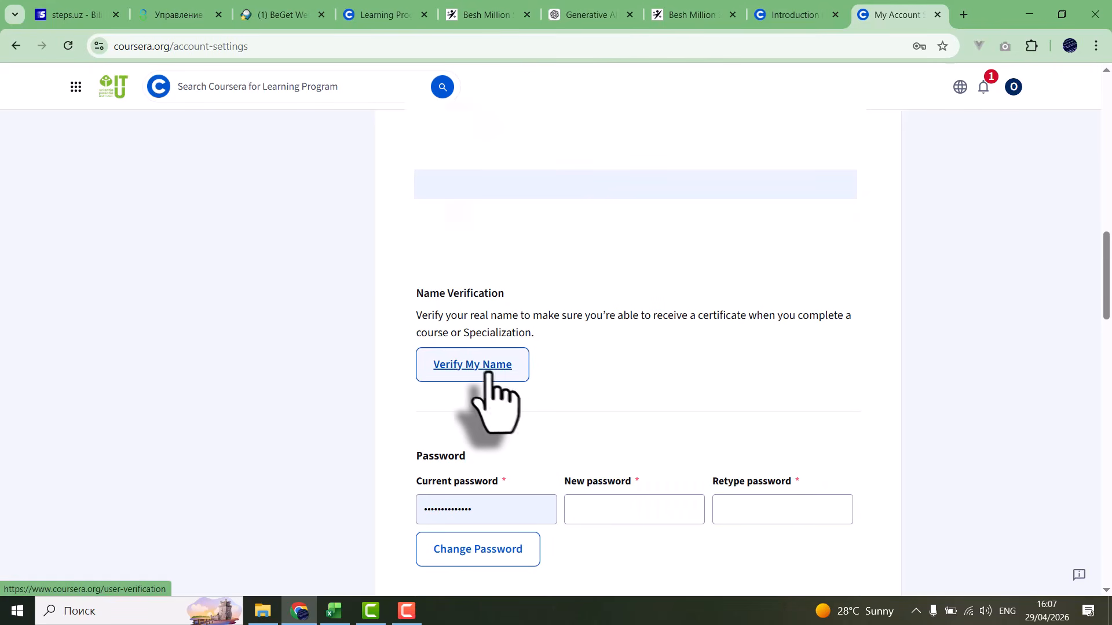
click(489, 376)
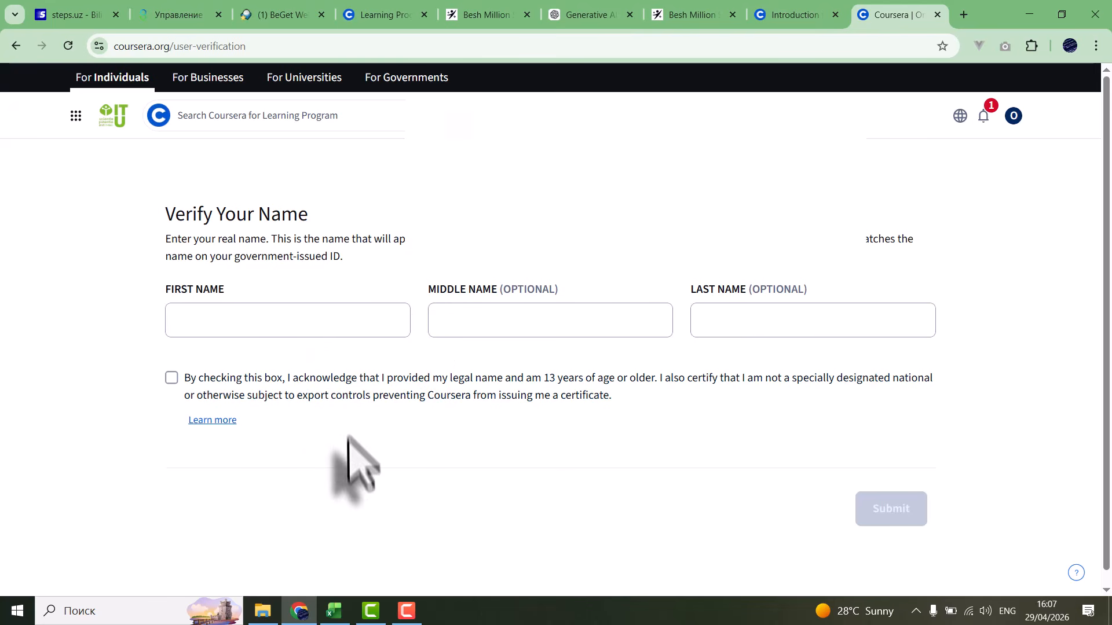
Enter the learner's legal name as the first name, accept the legal name and age acknowledgement, and submit the verification.
click(233, 331)
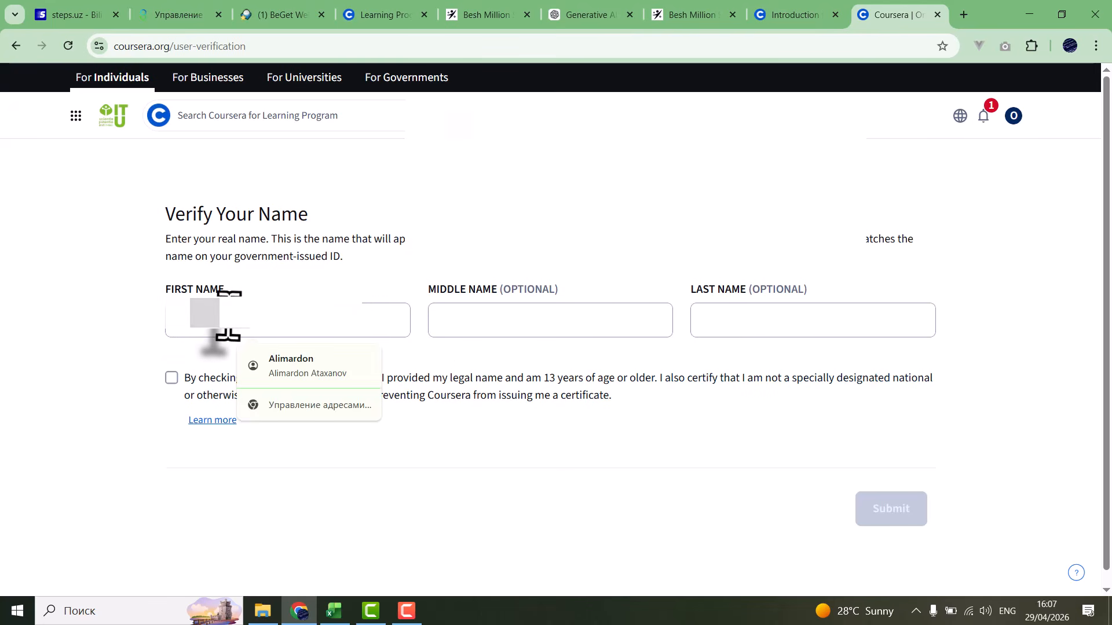
click(171, 378)
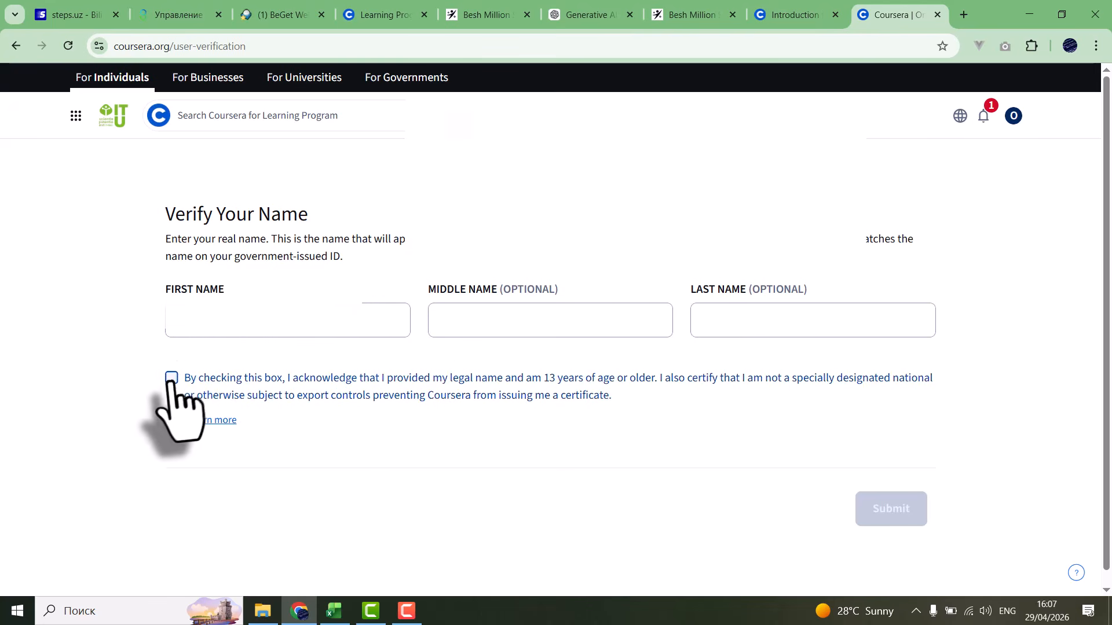
click(876, 516)
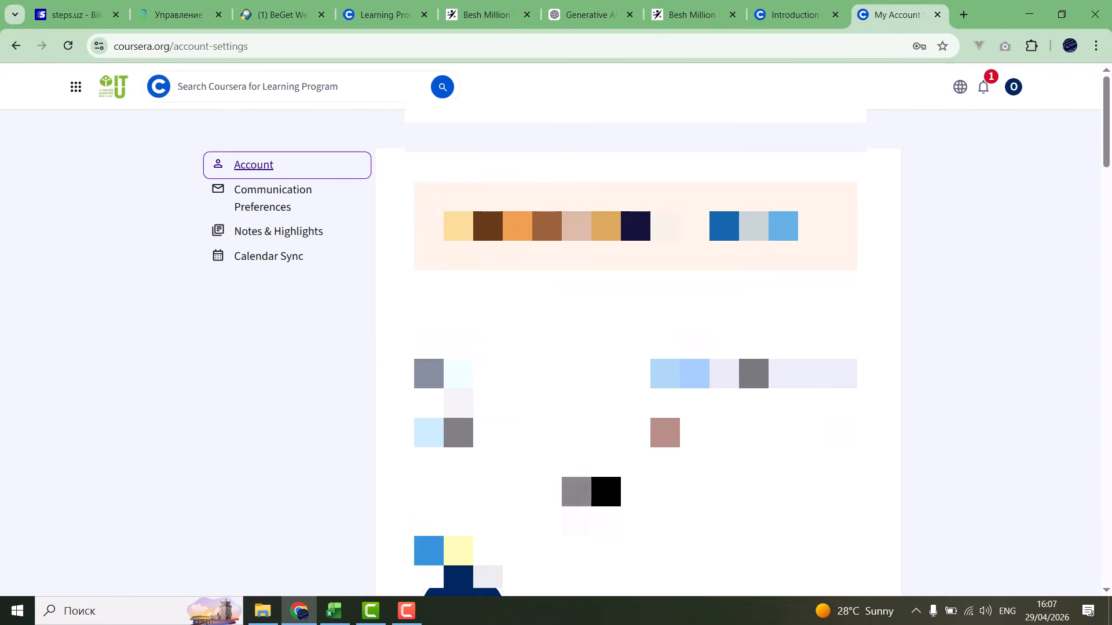
scroll(562, 417, down, 11)
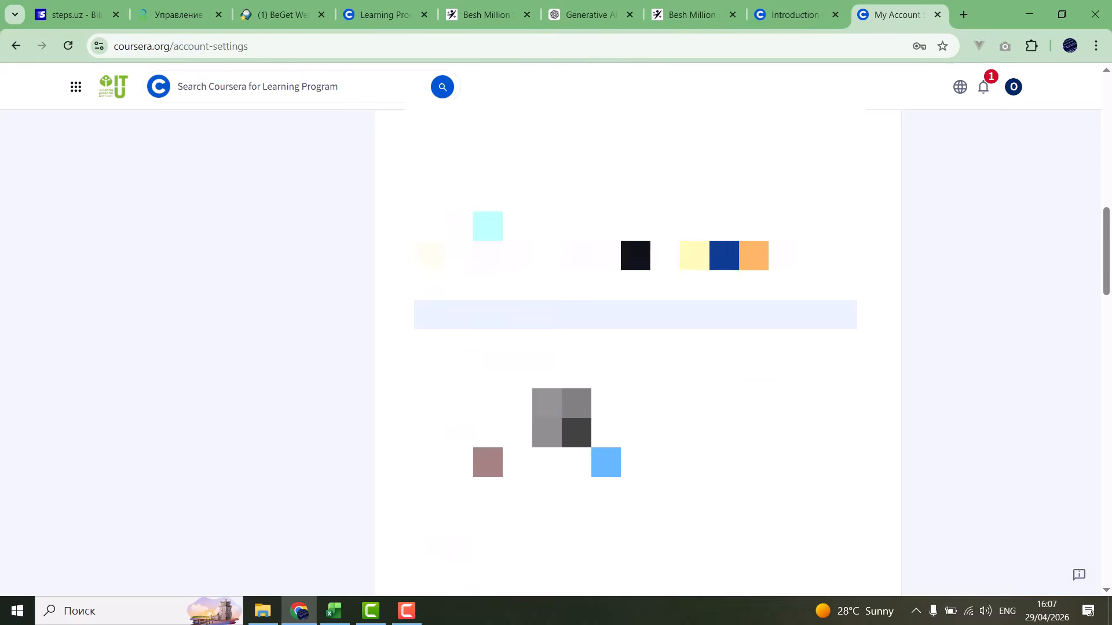
scroll(562, 417, up, 10)
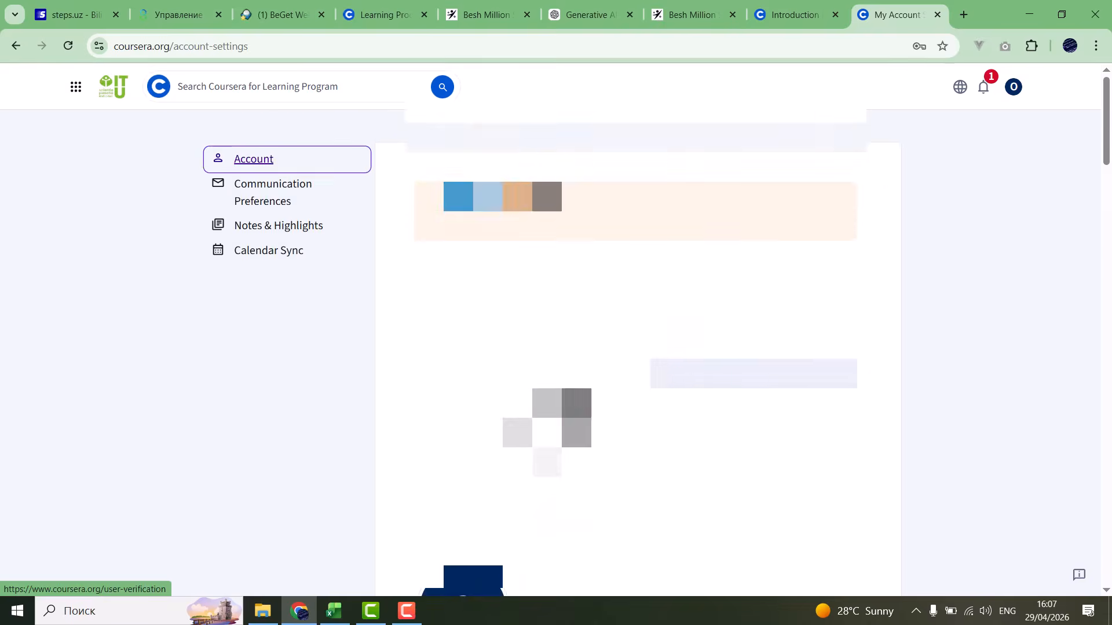
Return to the Introduction to Generative AI course page, start enrolling, and log in with the prefilled account credentials.
click(786, 16)
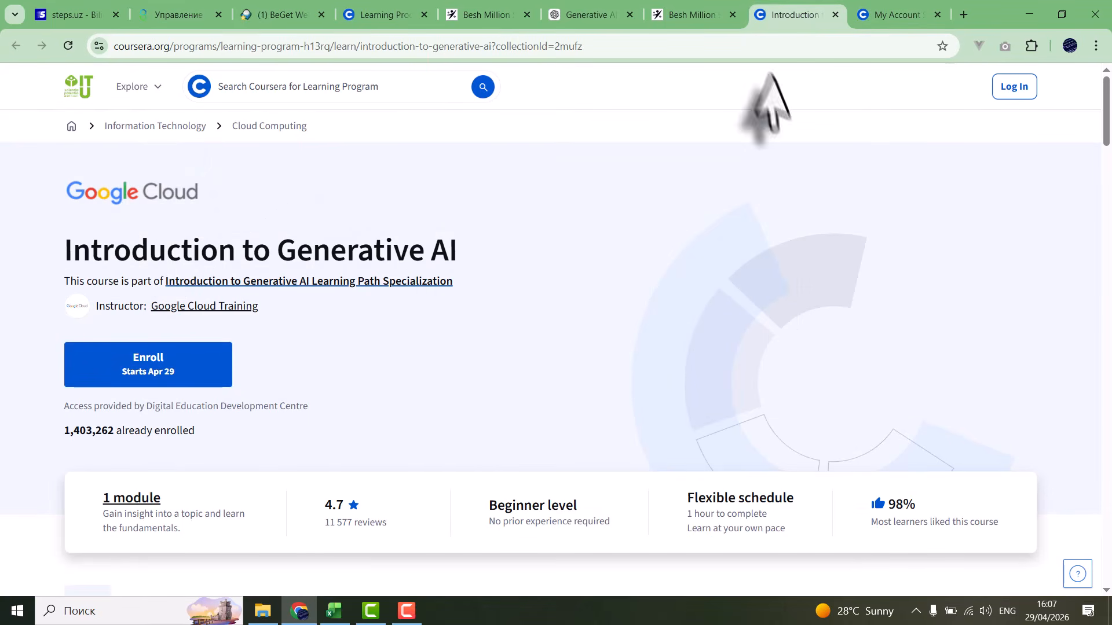
click(688, 16)
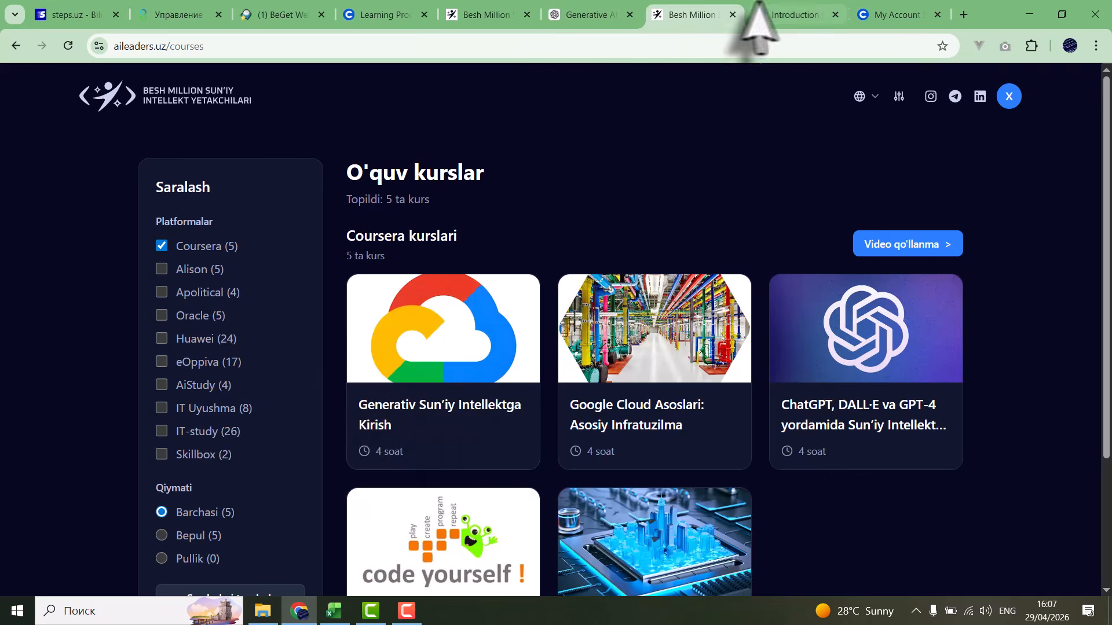
click(796, 17)
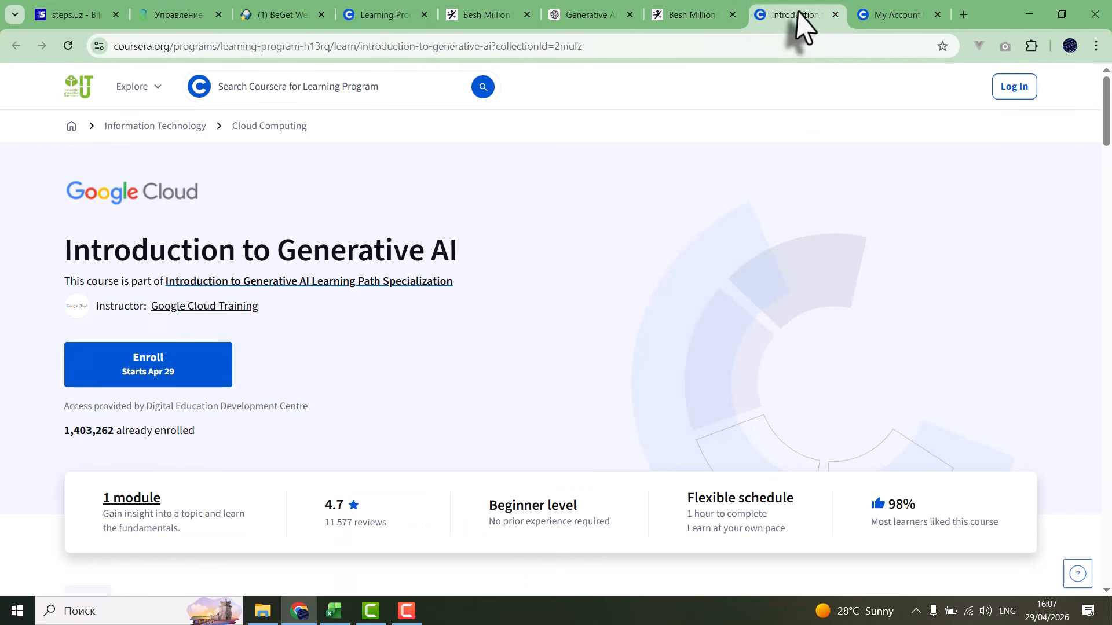
click(150, 376)
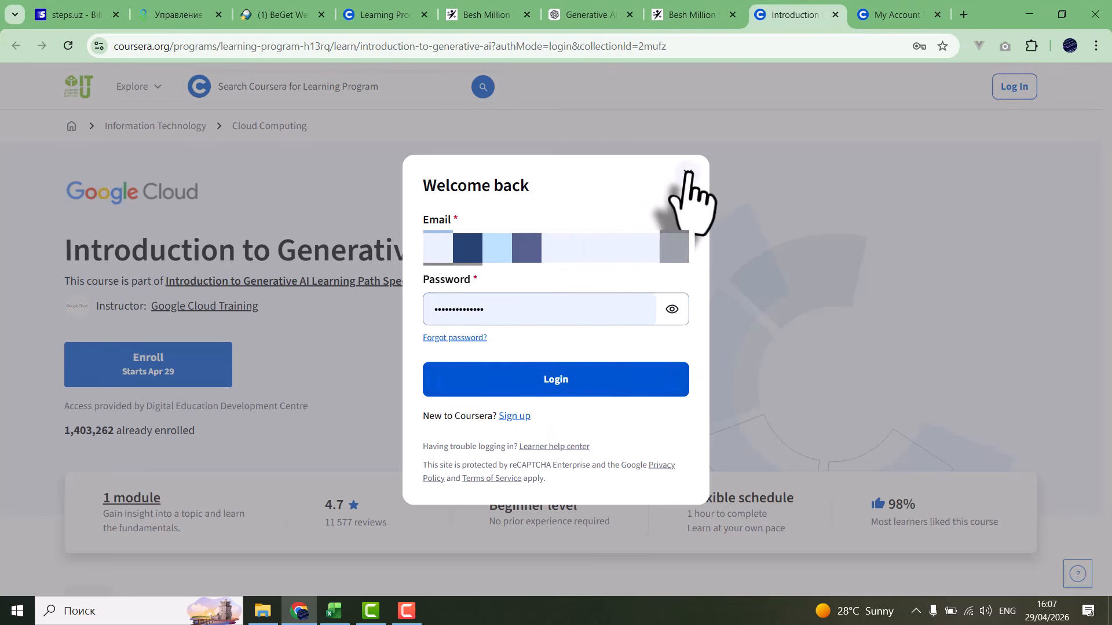
click(552, 387)
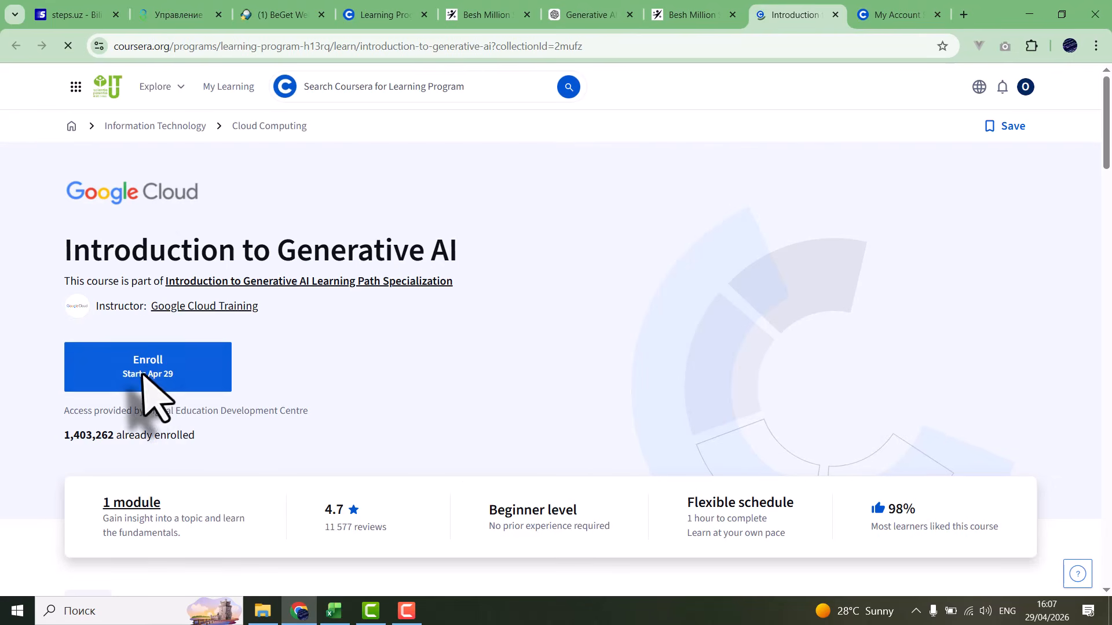
Enroll in Introduction to Generative AI, commit to completing the course, and start it.
click(143, 376)
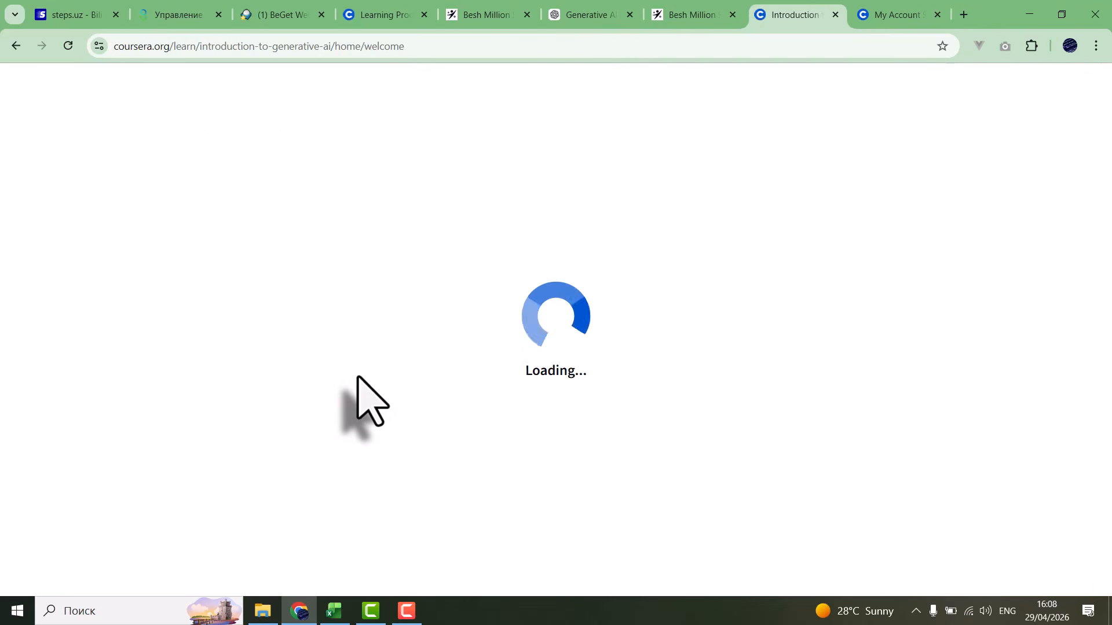
click(374, 370)
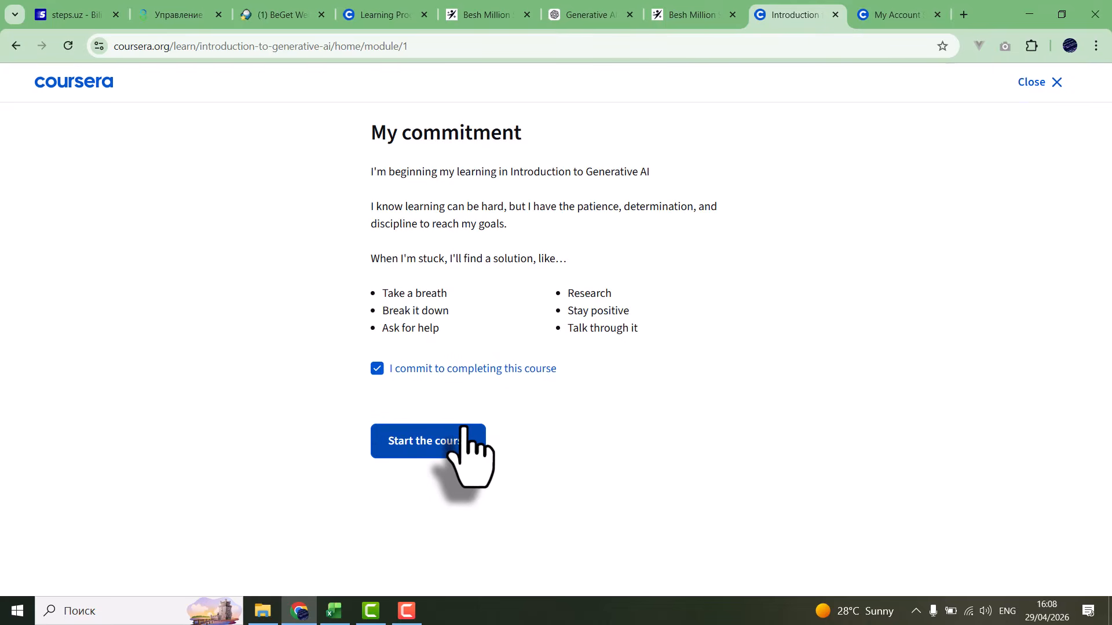
click(436, 449)
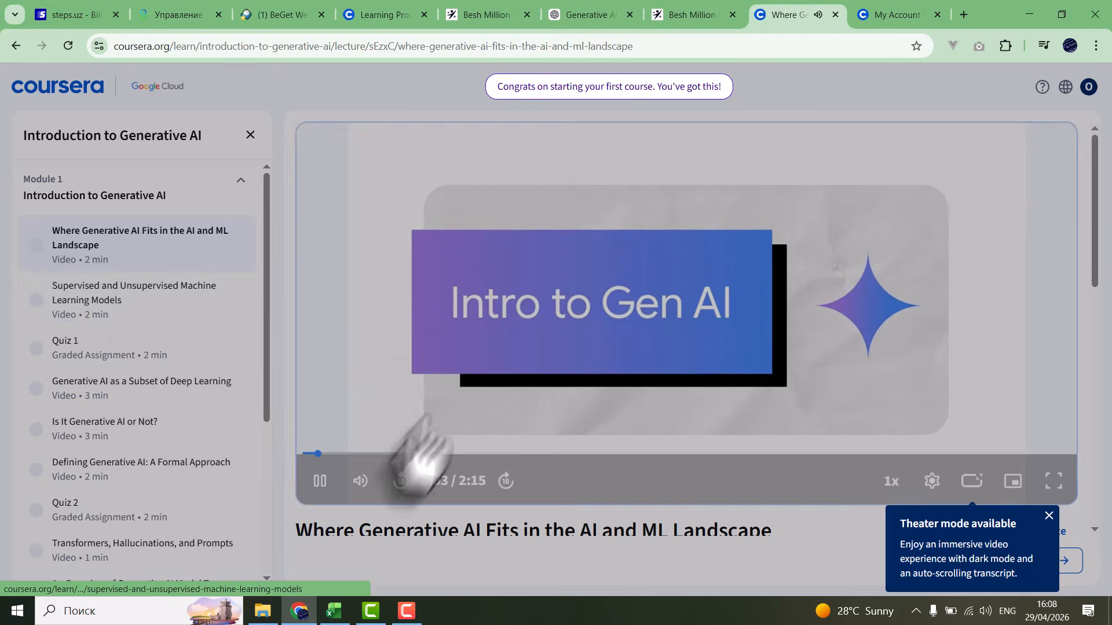
Pause the first lecture video and look through the Module 1 outline for the graded quizzes.
click(321, 482)
scroll(145, 325, down, 3)
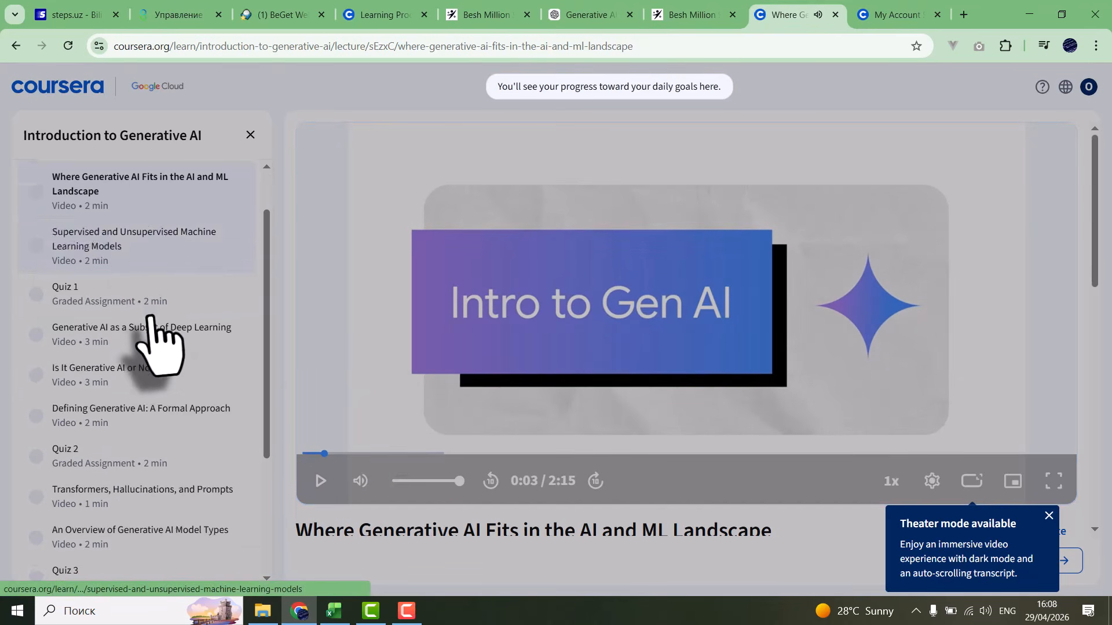
scroll(139, 347, up, 1)
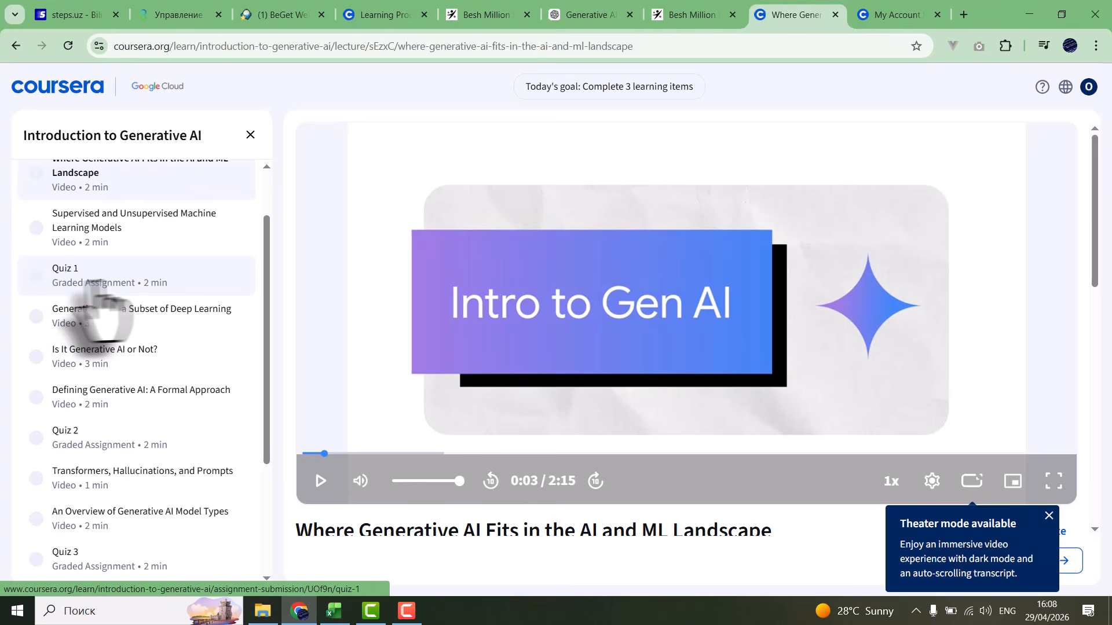
Take Quiz 1, answering that Generative AI can create new content such as text, images, audio, and video, accept the Honor Code, and submit.
click(52, 278)
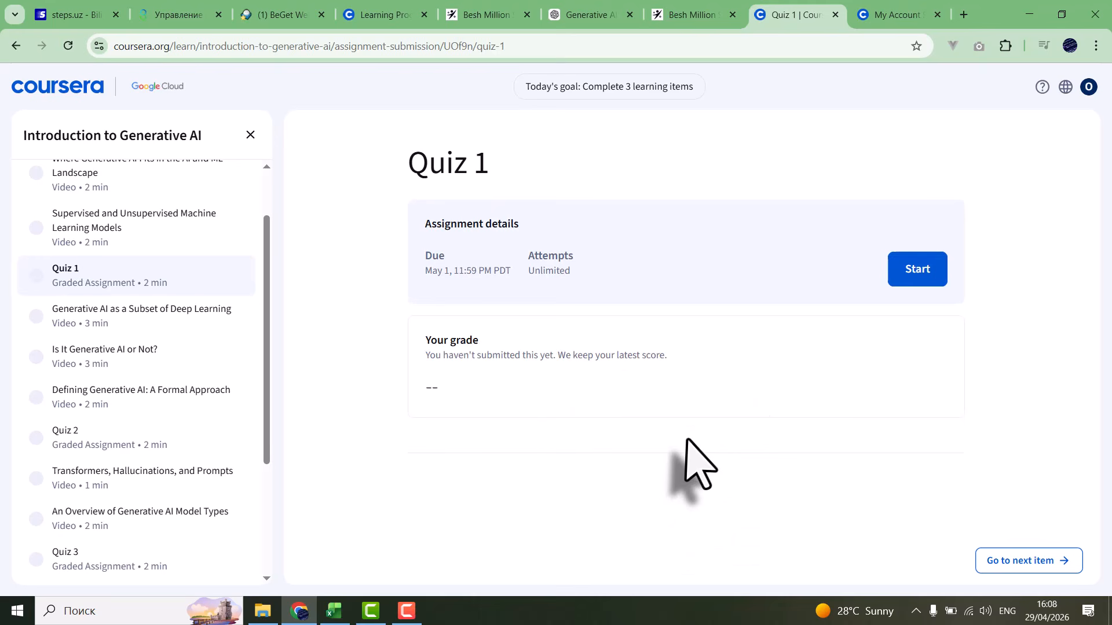
click(913, 293)
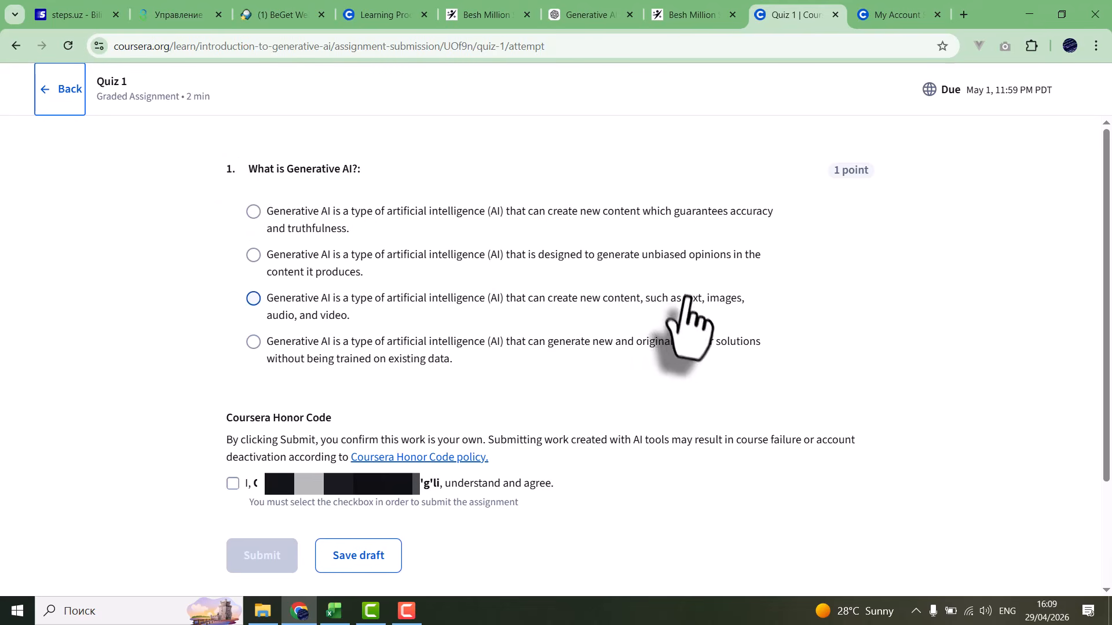
click(258, 298)
scroll(301, 313, down, 3)
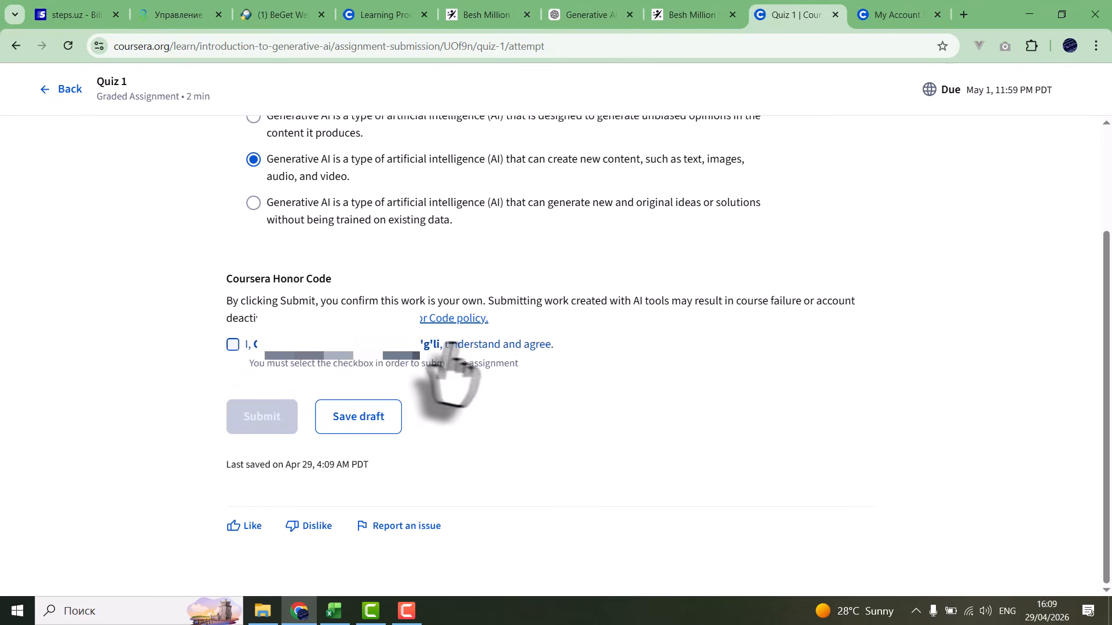
click(232, 345)
click(261, 423)
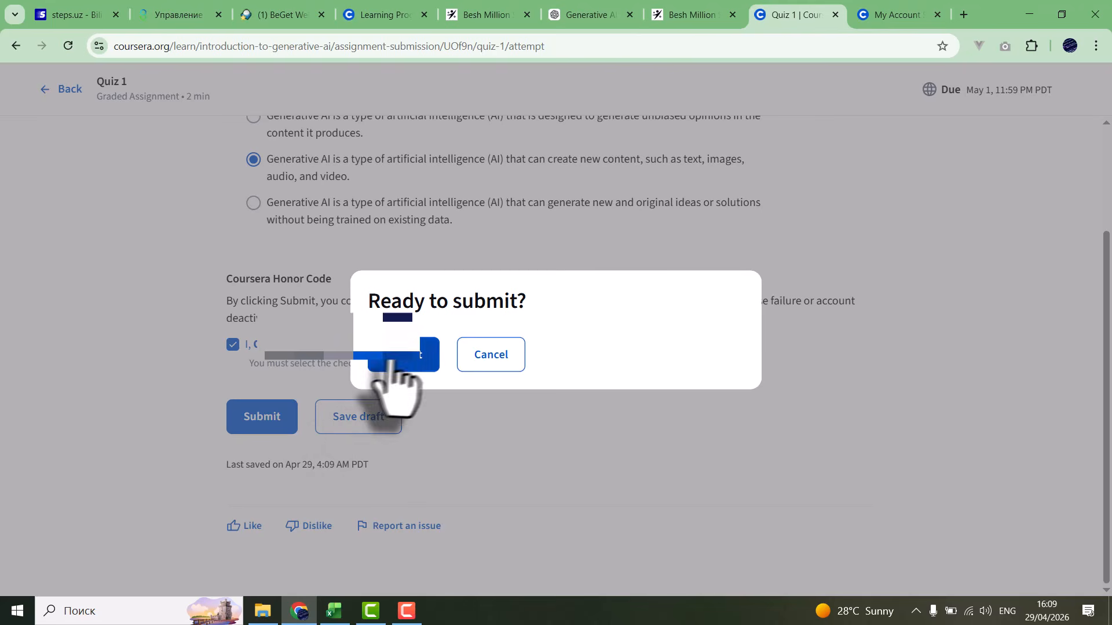
click(402, 356)
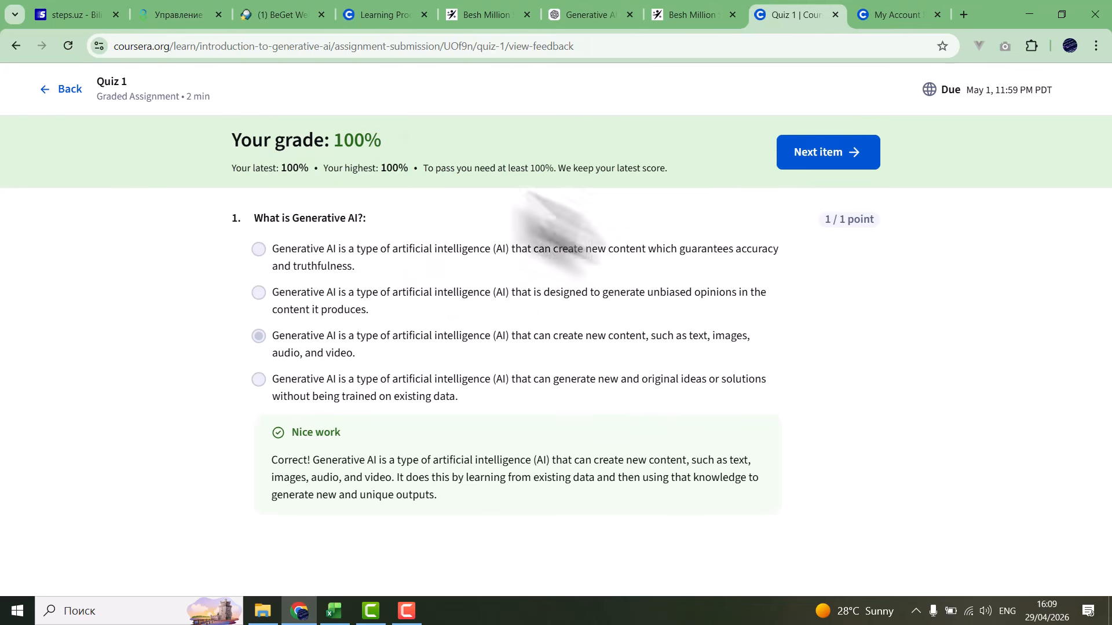
Take Quiz 2, choosing the generative model that generates cat images and the discriminative model that classifies cats or dogs, accept the Honor Code, and submit.
click(824, 154)
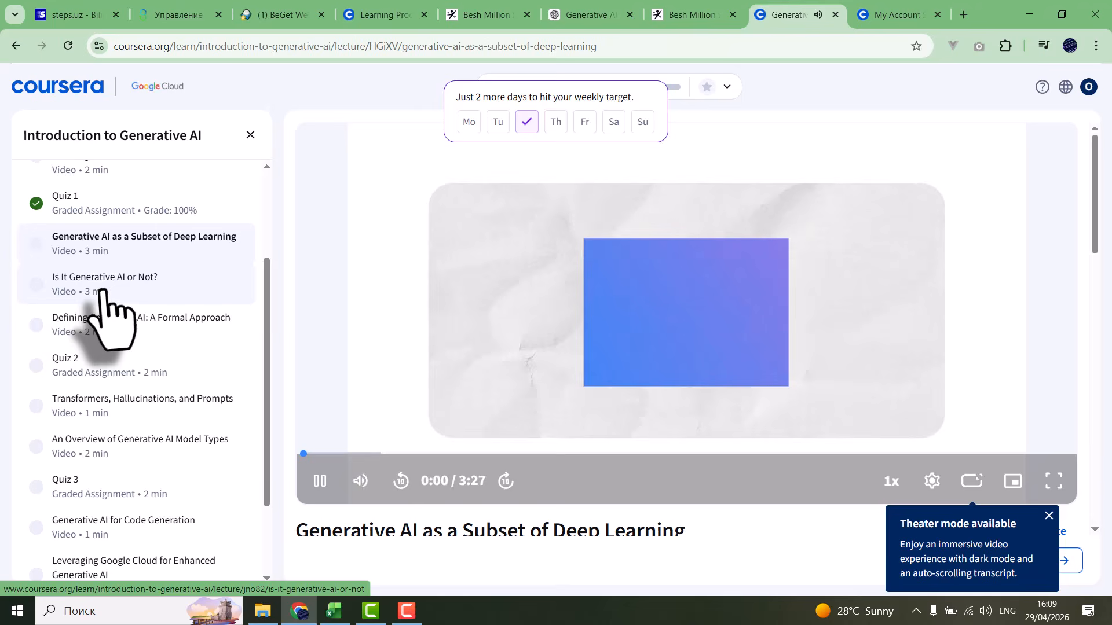
click(64, 368)
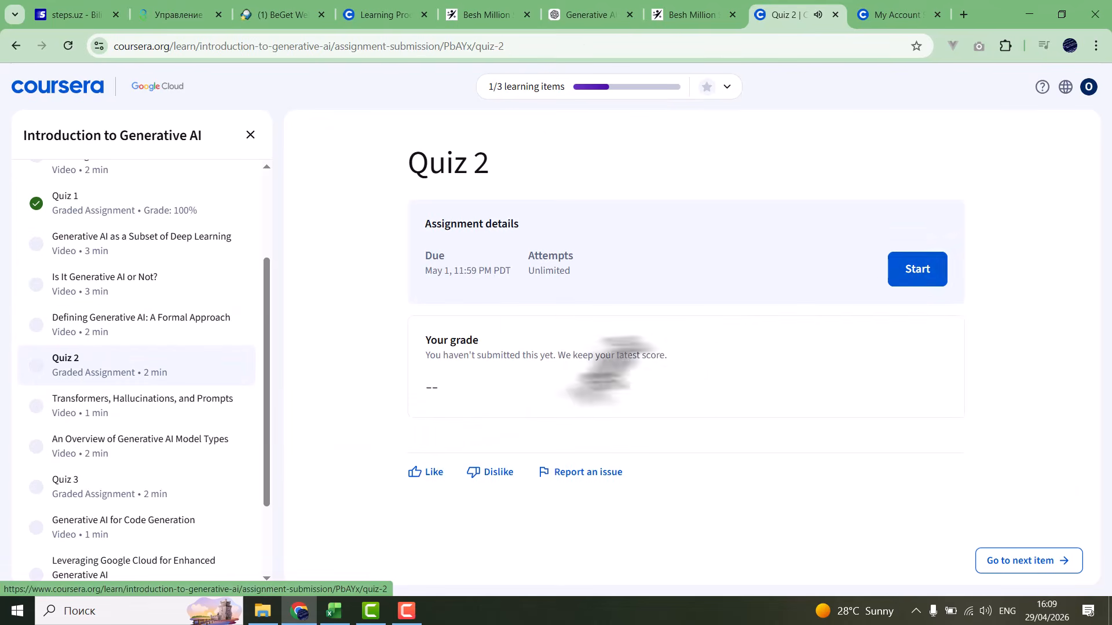
click(903, 271)
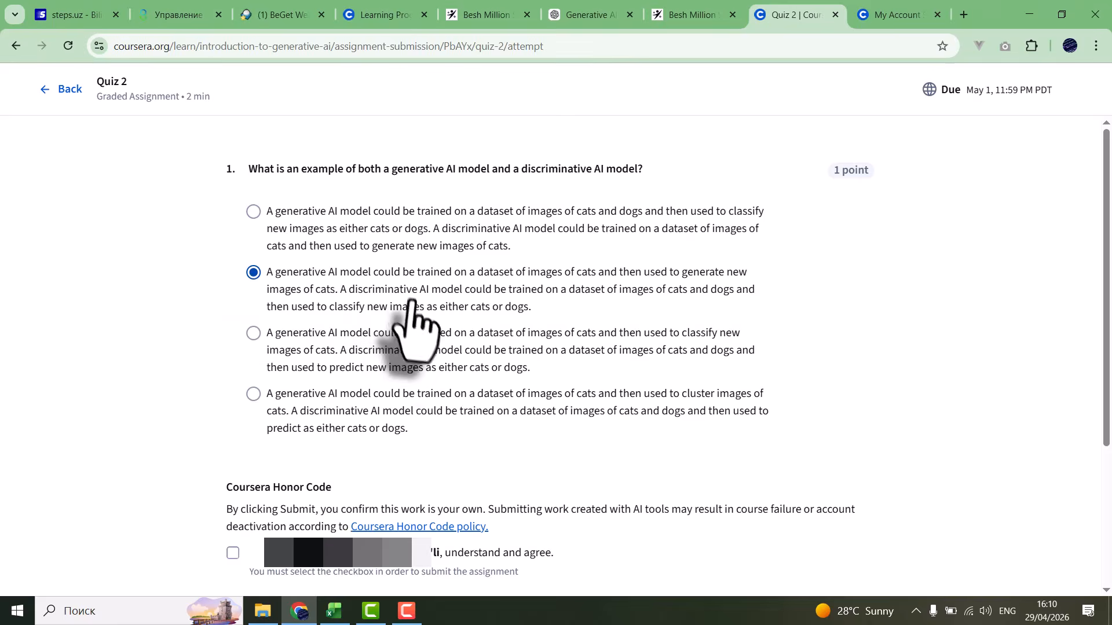
scroll(429, 318, down, 4)
click(232, 344)
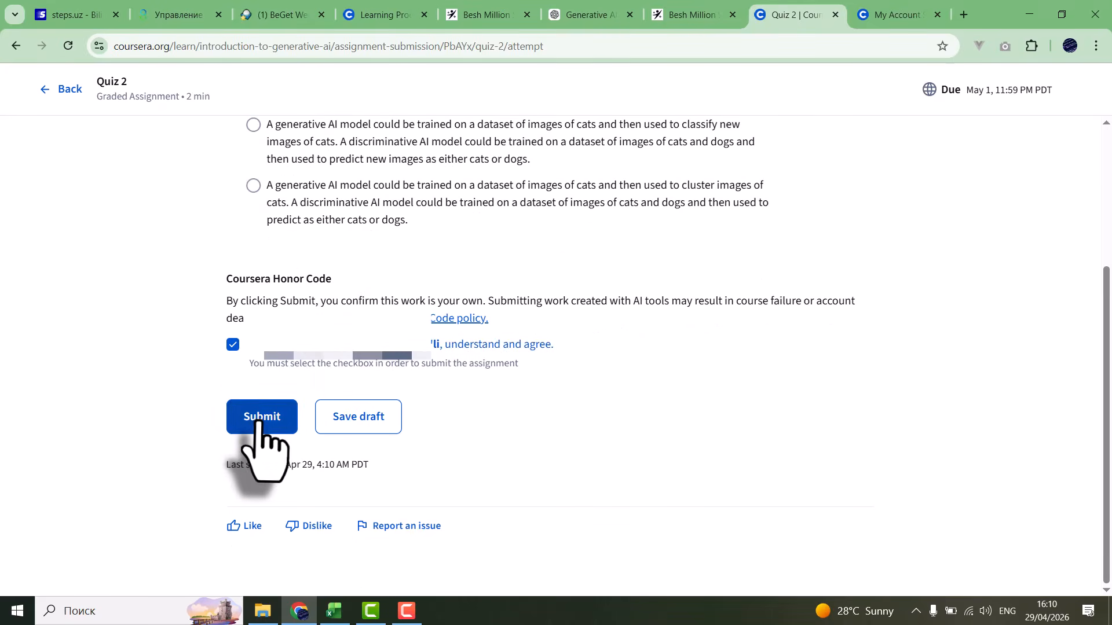
click(261, 417)
click(399, 356)
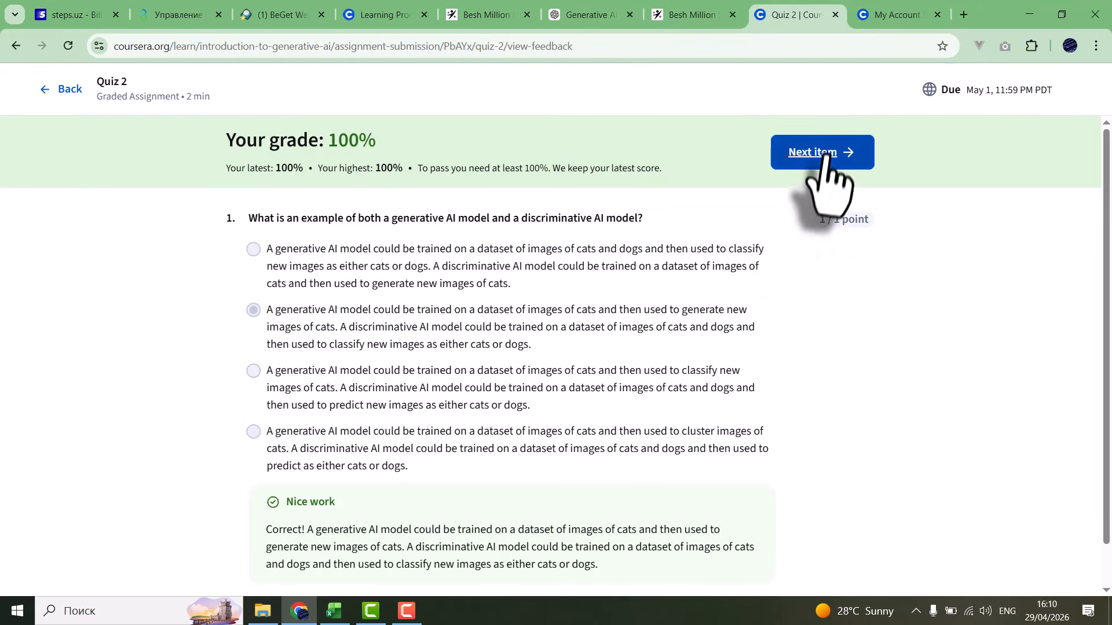
Take Quiz 3, defining a foundation model as a large AI model pretrained on a vast quantity of data, accept the Honor Code, and submit.
click(825, 158)
scroll(168, 376, down, 2)
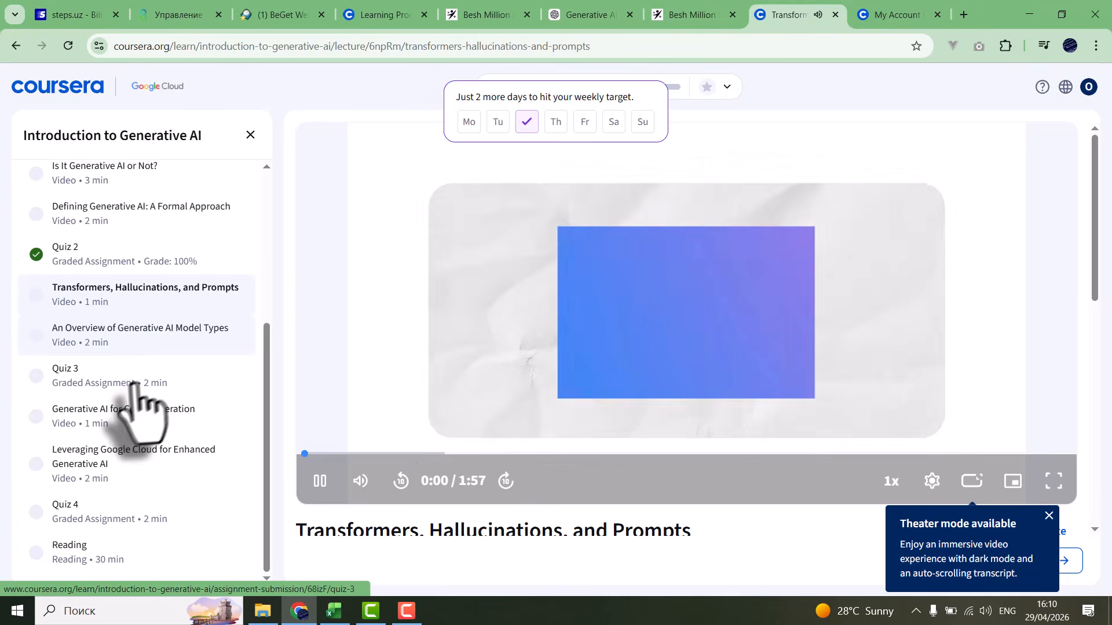
click(68, 387)
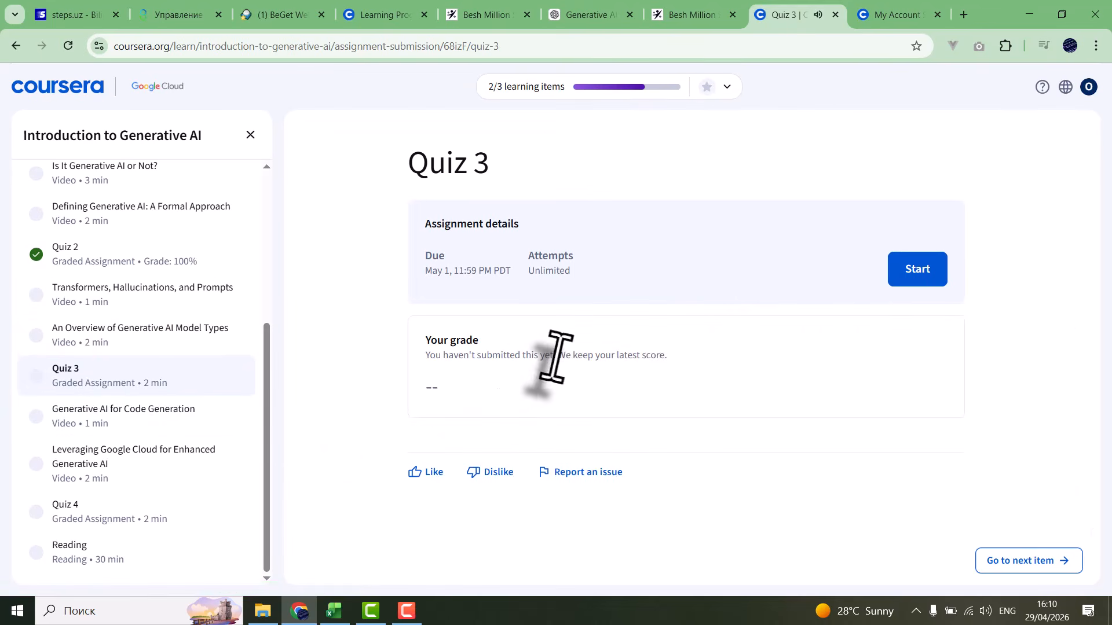
click(912, 271)
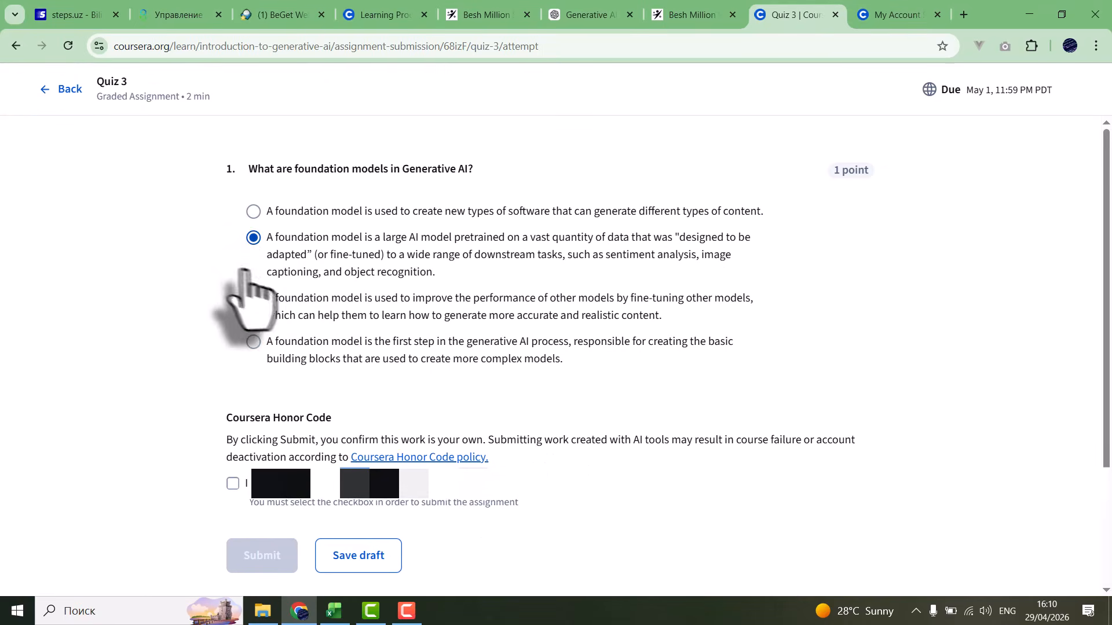
scroll(241, 289, down, 1)
click(232, 411)
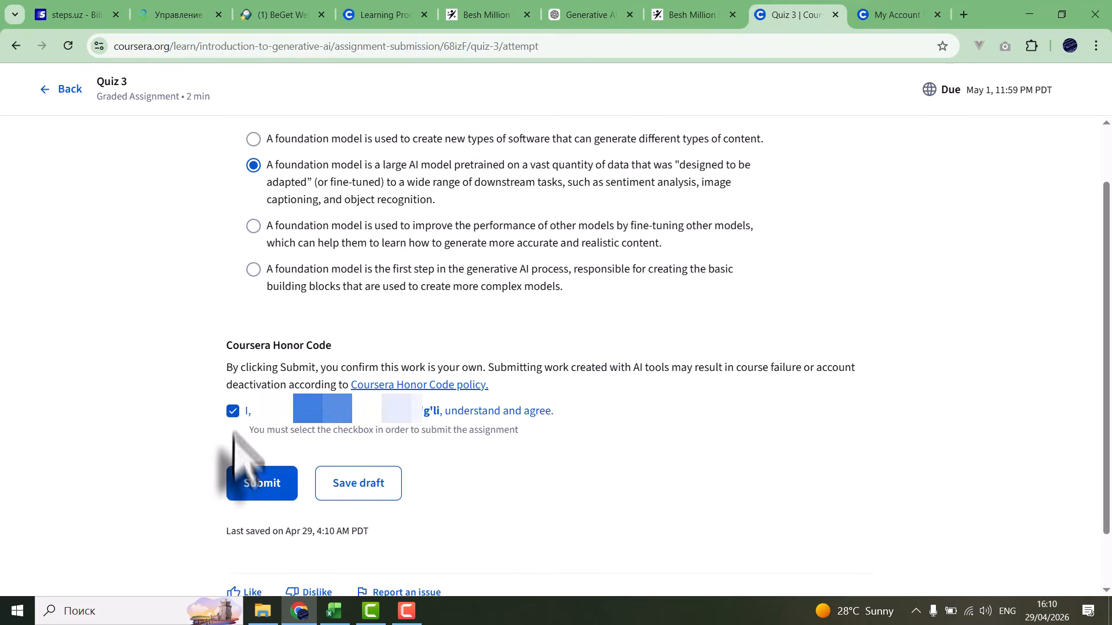
click(254, 489)
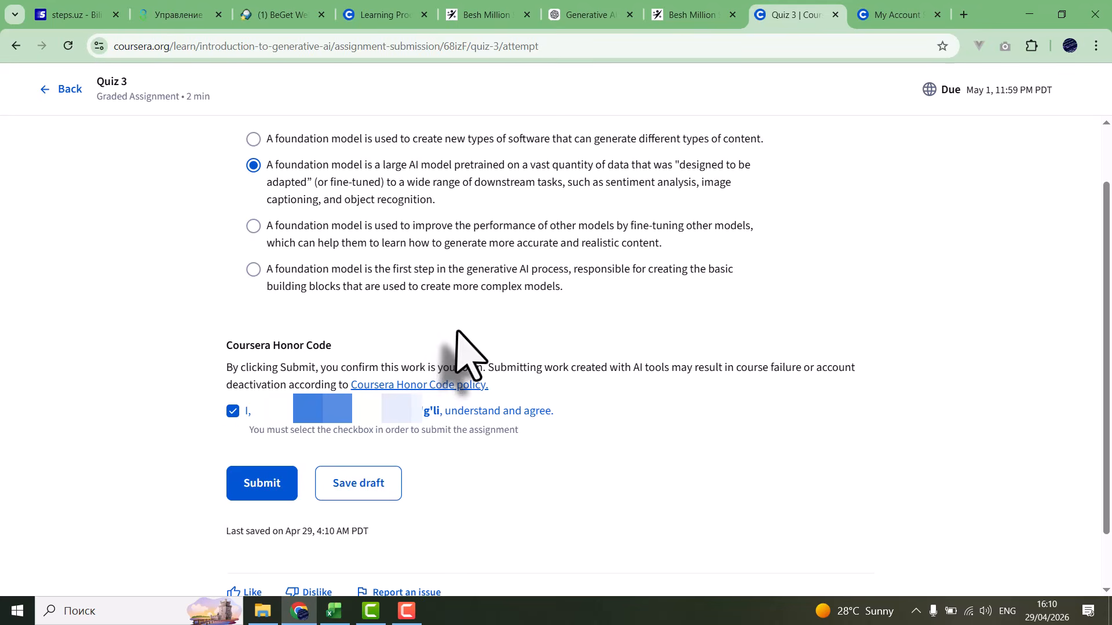
click(260, 492)
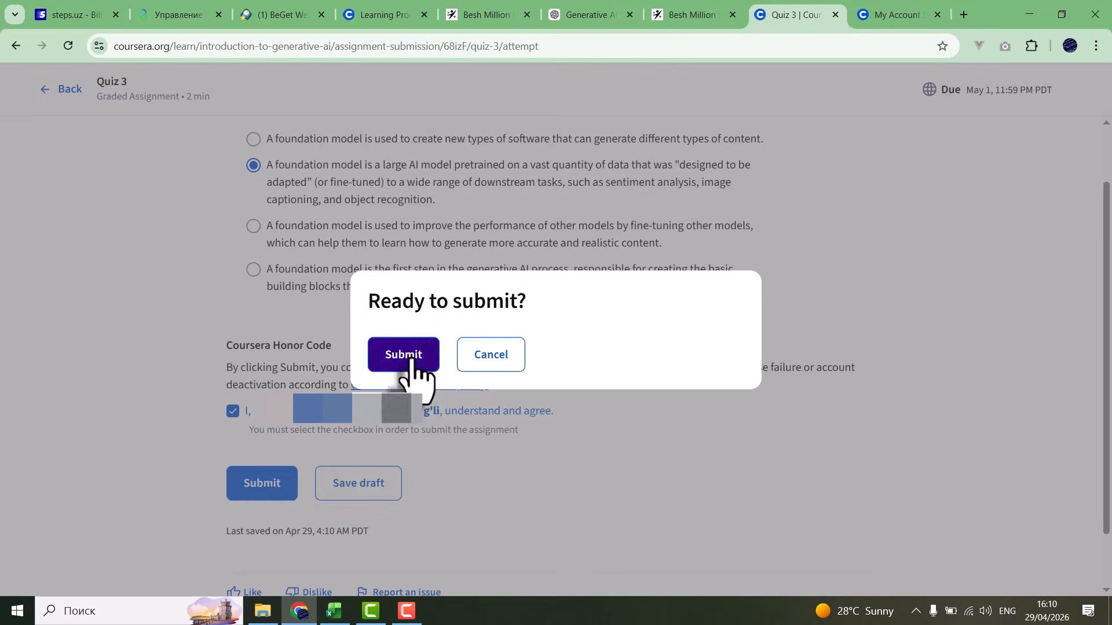
click(405, 356)
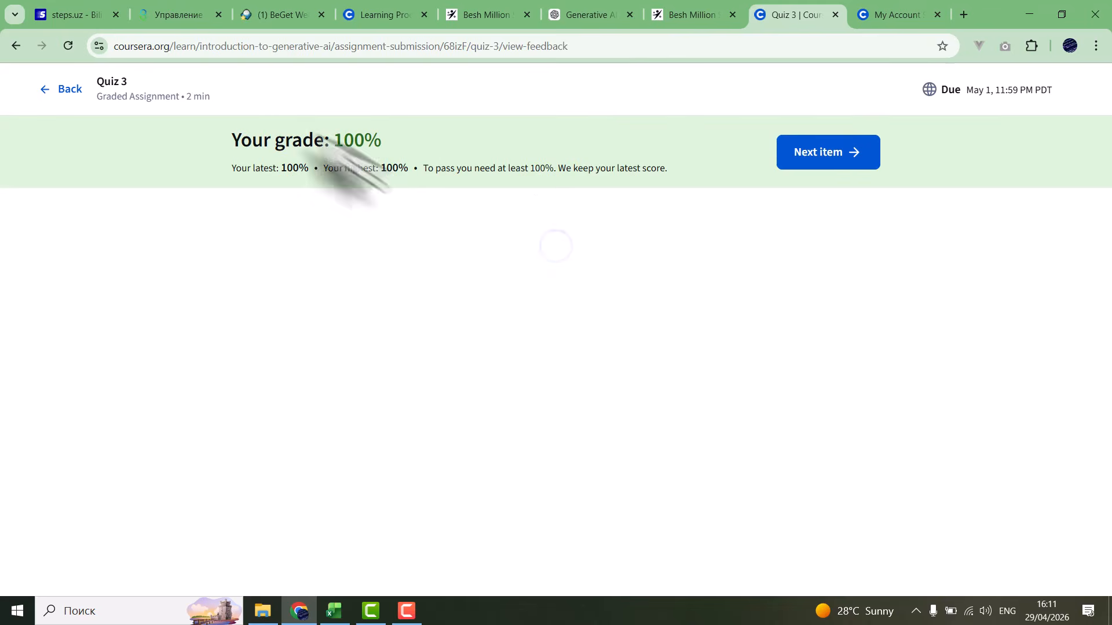
Start Quiz 4 and select noisy or dirty data, not enough context, and not enough training data as causes of hallucinations.
click(823, 153)
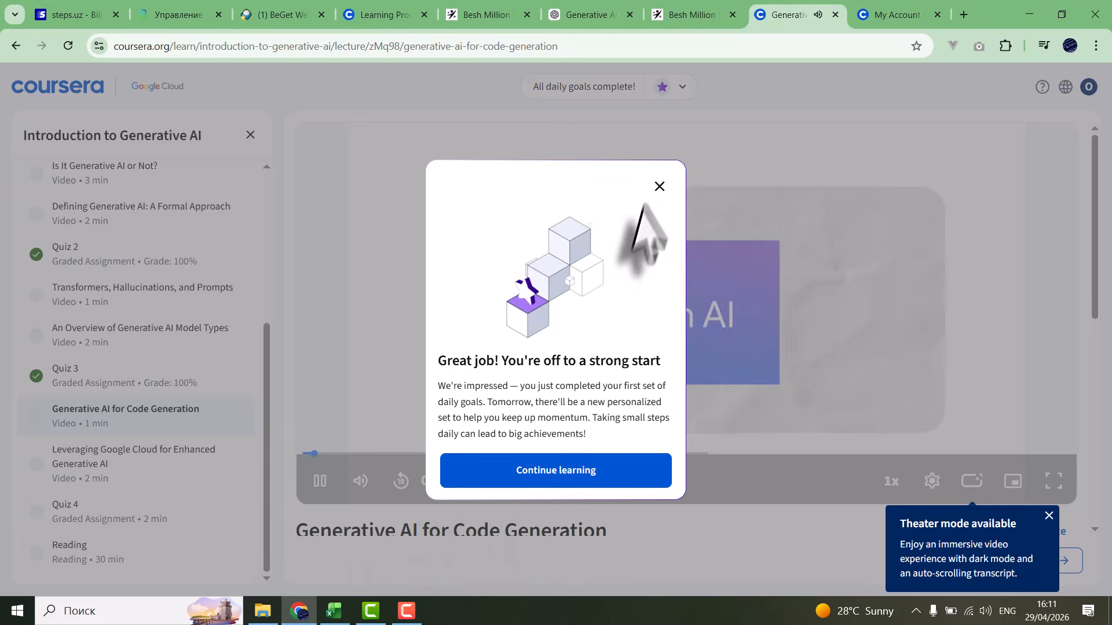
click(660, 186)
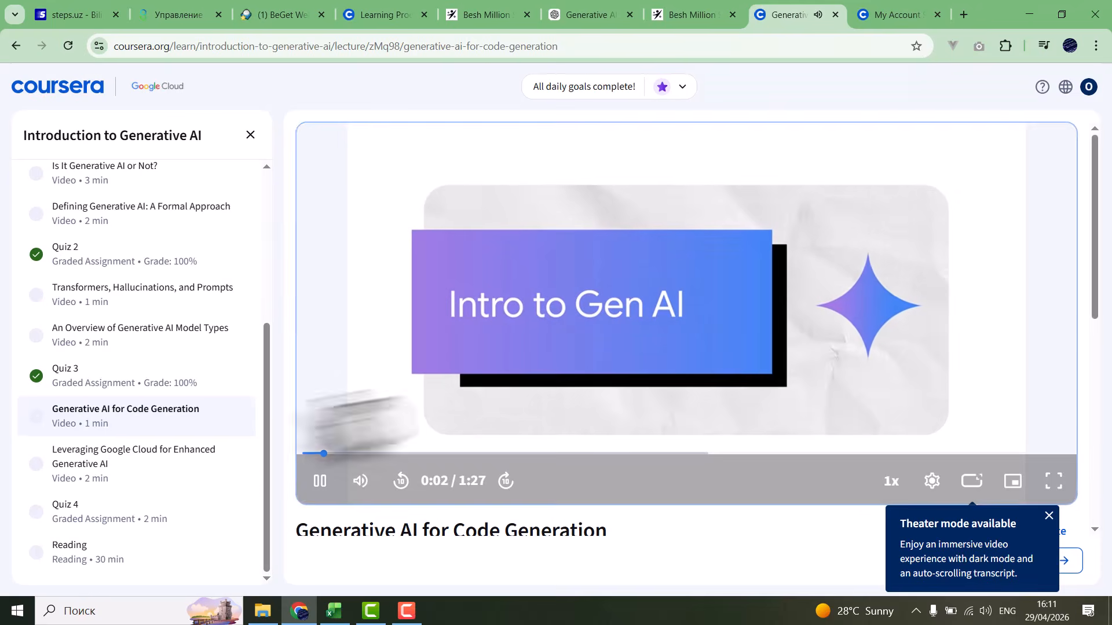
click(81, 518)
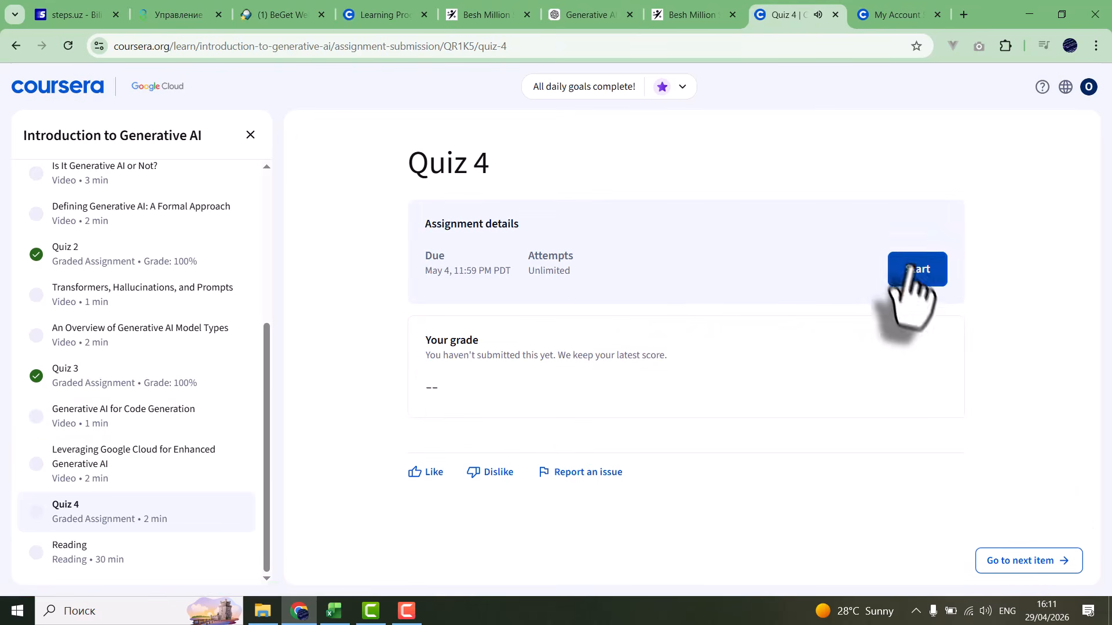
click(917, 271)
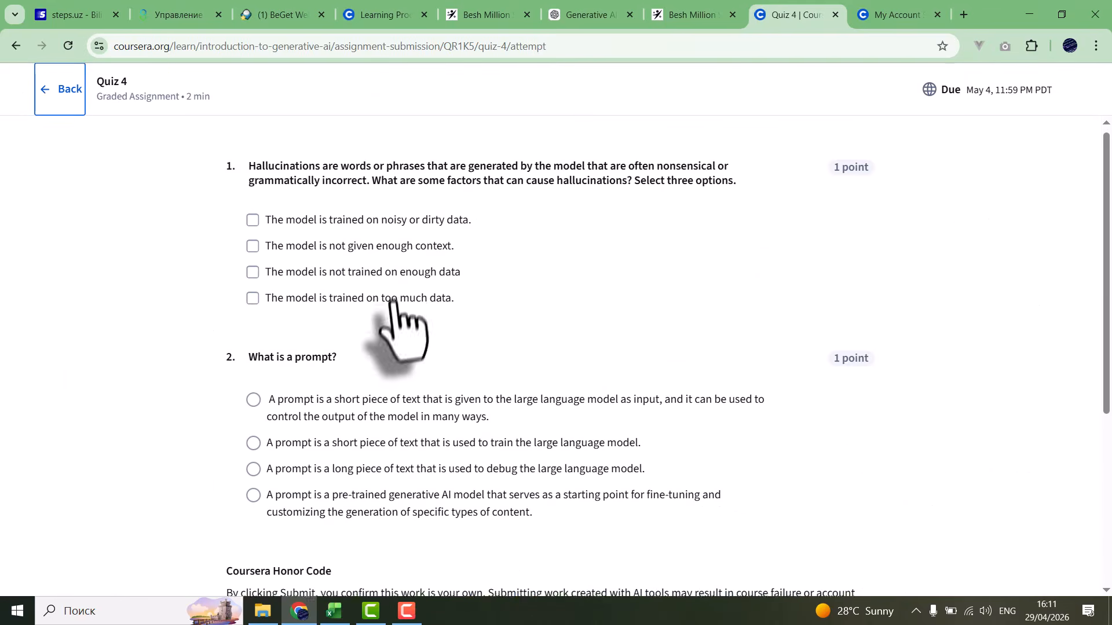
scroll(392, 323, down, 5)
scroll(382, 348, up, 5)
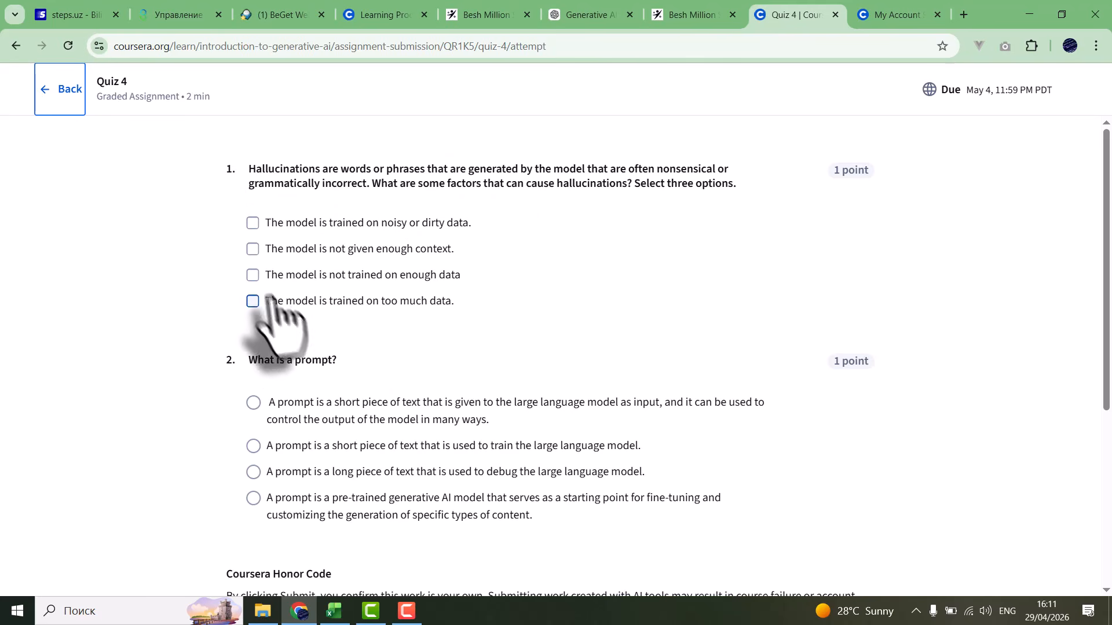
click(252, 276)
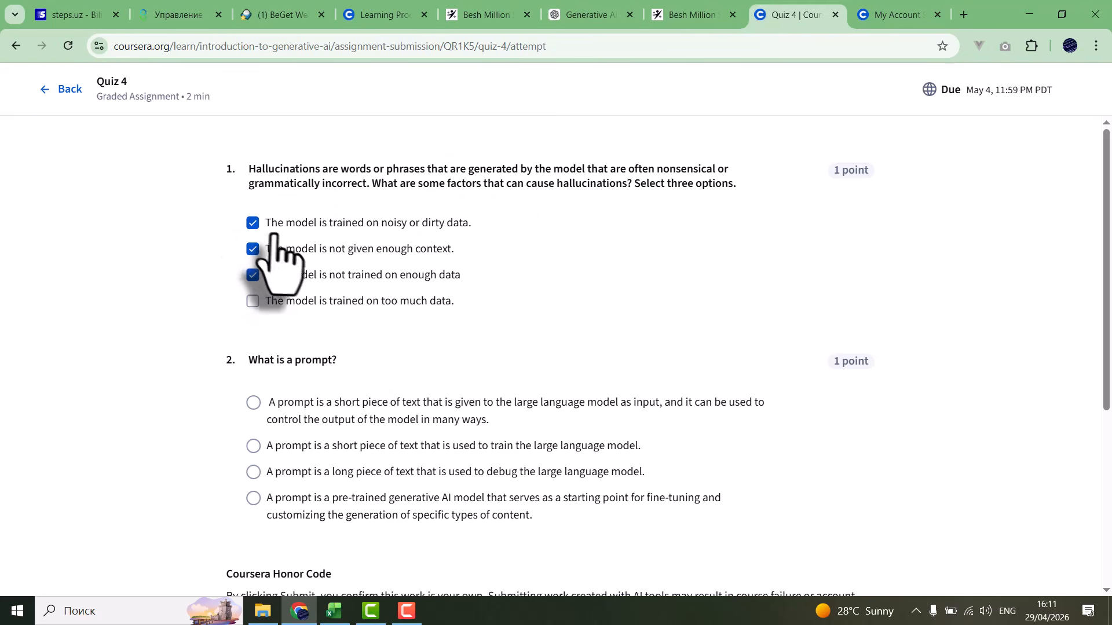
Define a prompt as short input text that can control the large language model's output, accept the Honor Code, and submit Quiz 4.
scroll(292, 282, down, 2)
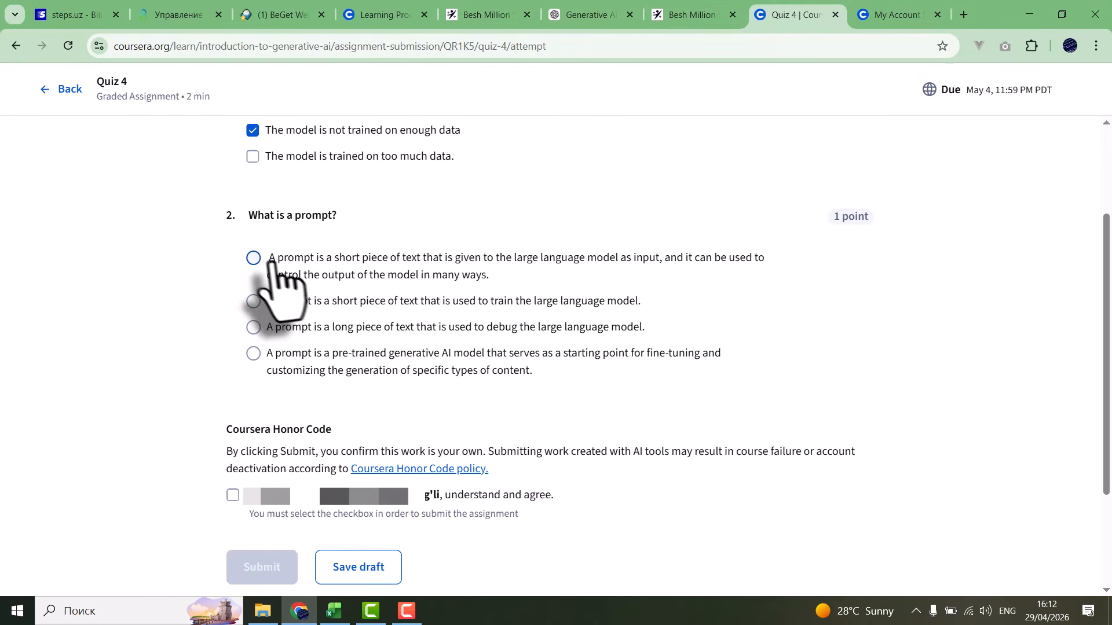
click(254, 258)
click(232, 495)
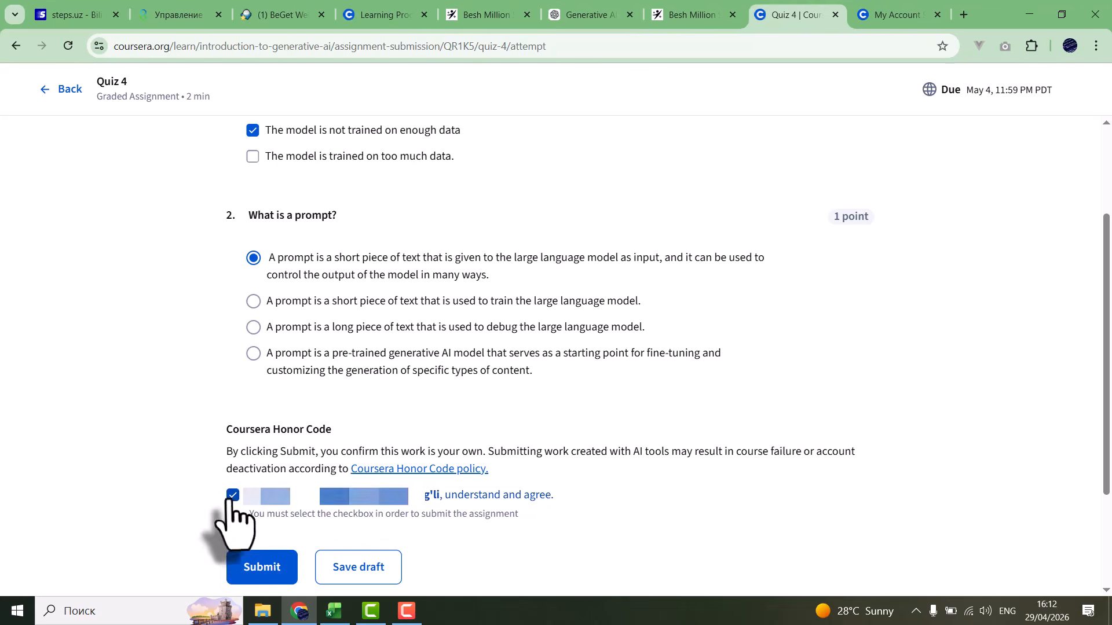
scroll(194, 515, down, 3)
click(262, 425)
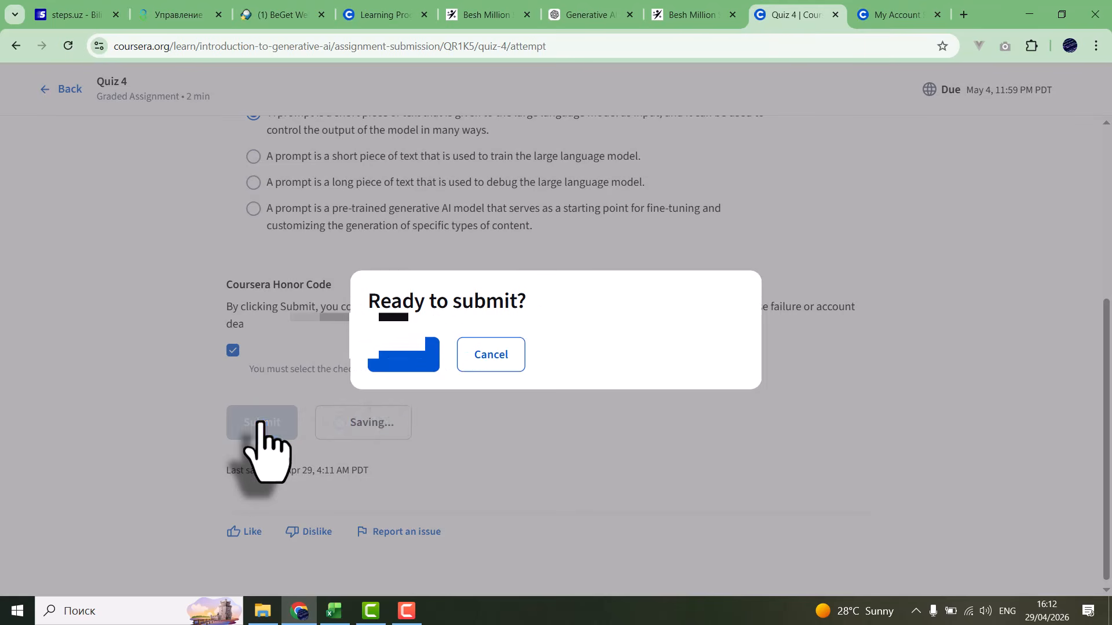
click(404, 356)
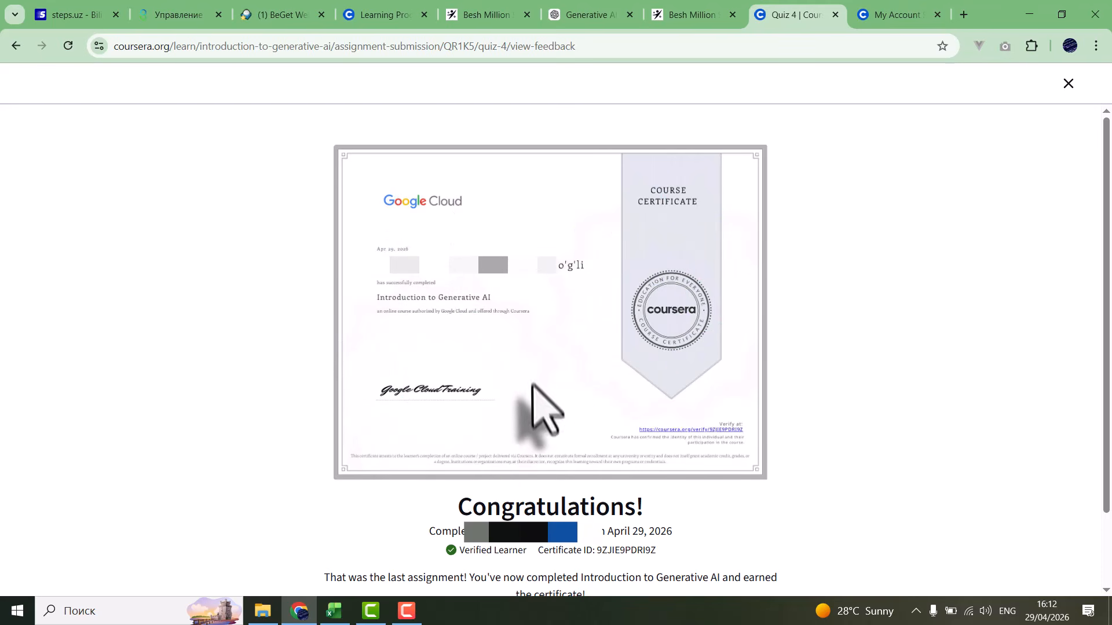
scroll(530, 400, down, 2)
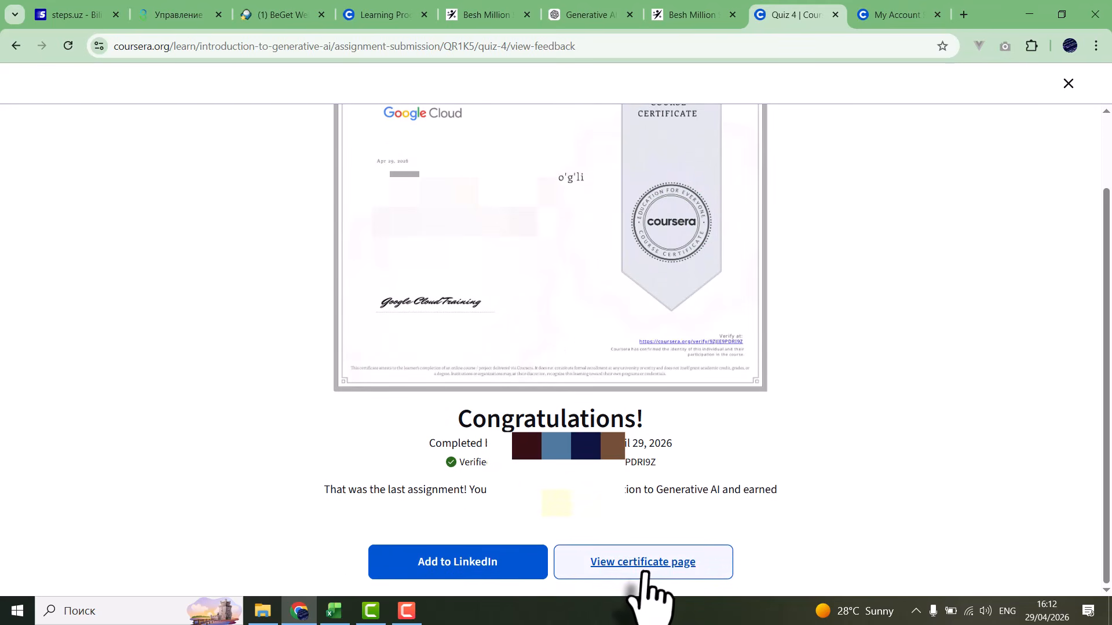